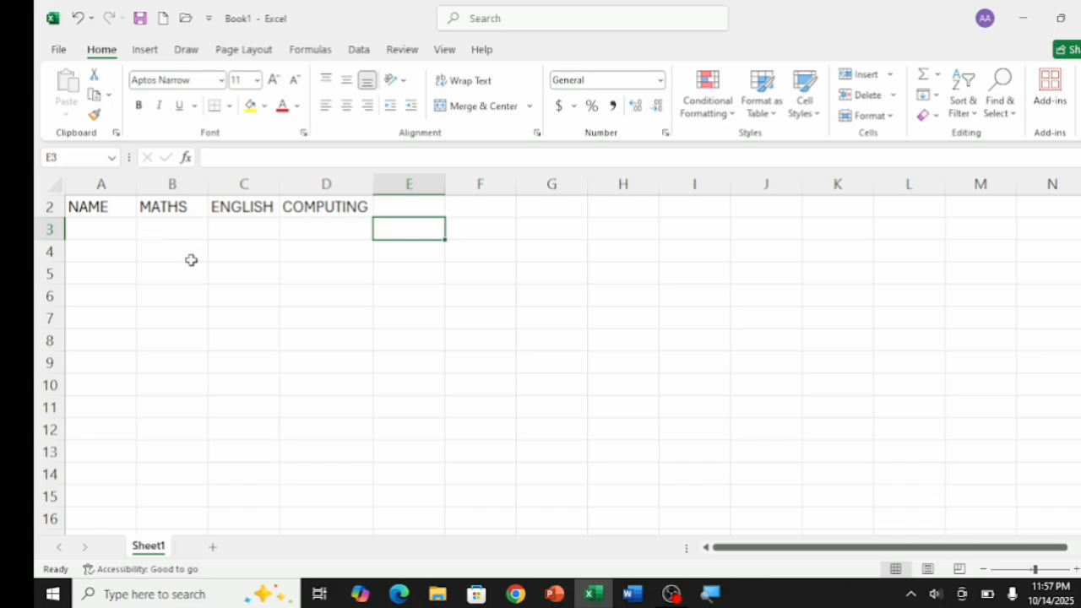
left_click(192, 262)
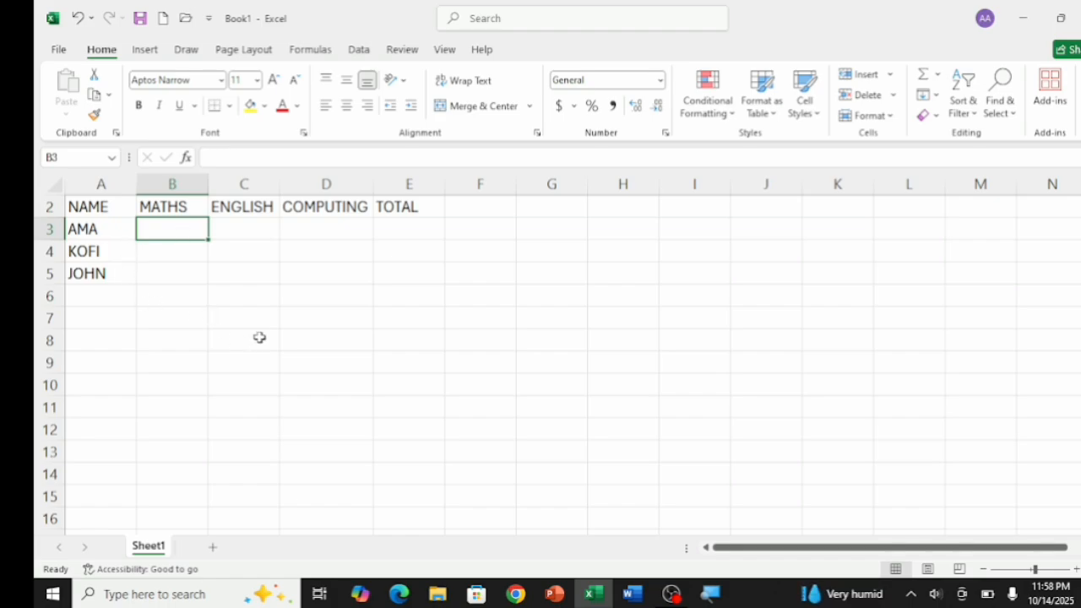
left_click(485, 225)
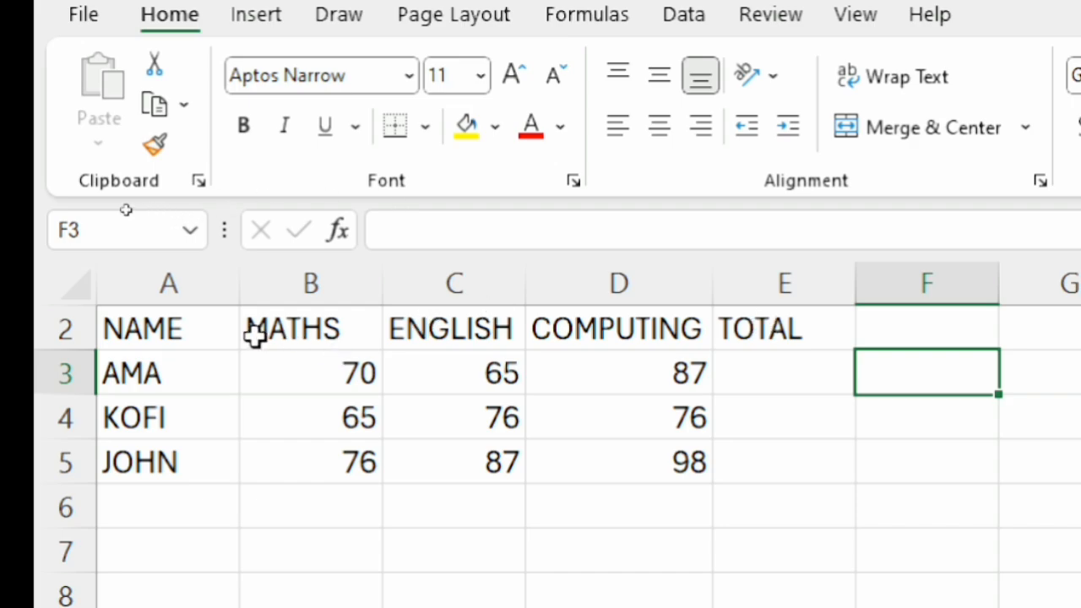
left_click_drag(179, 334, 316, 384)
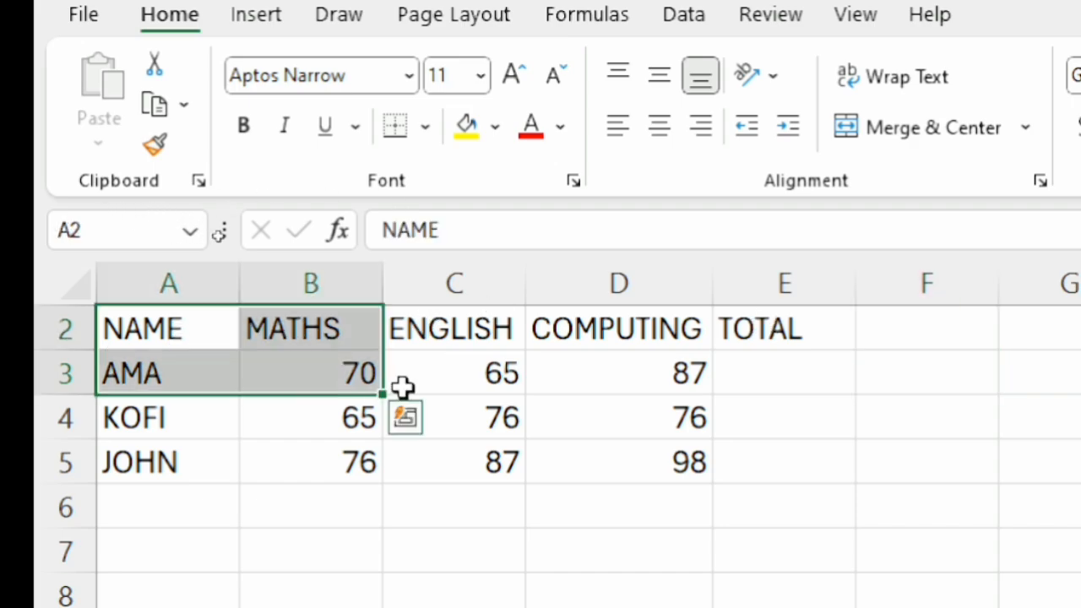
left_click(403, 385)
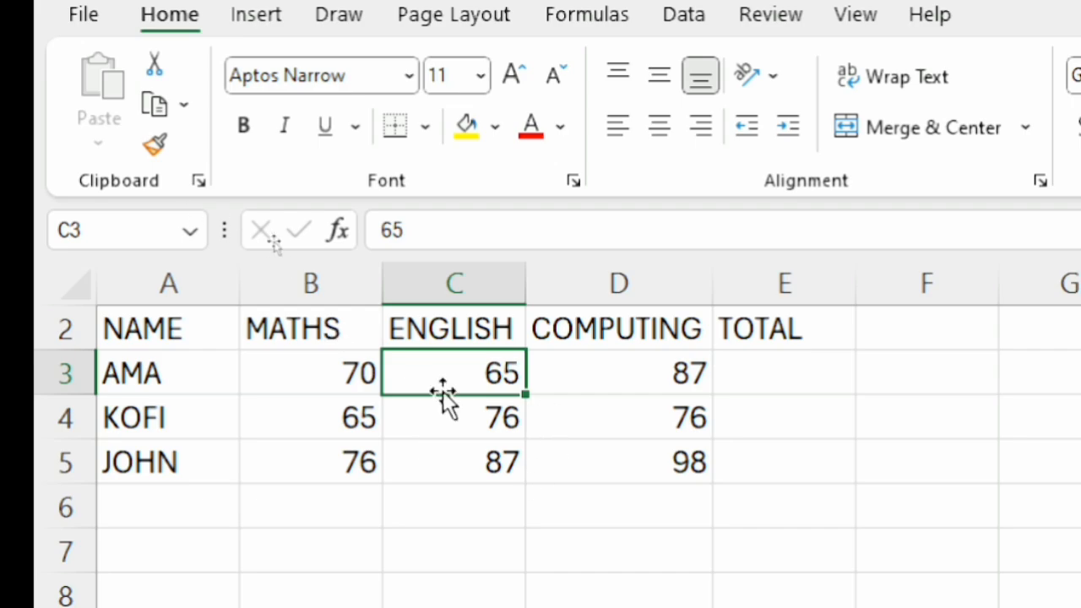
Calculate the first student's total in cell E3 with the formula =B3+C3+D3
left_click(765, 377)
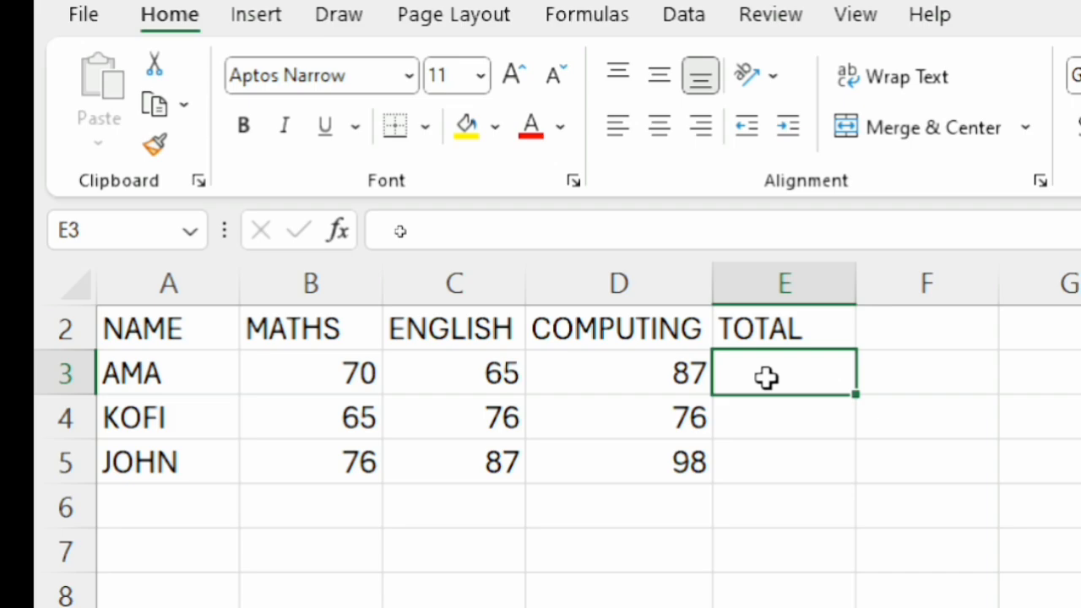
double_click(766, 377)
type("=")
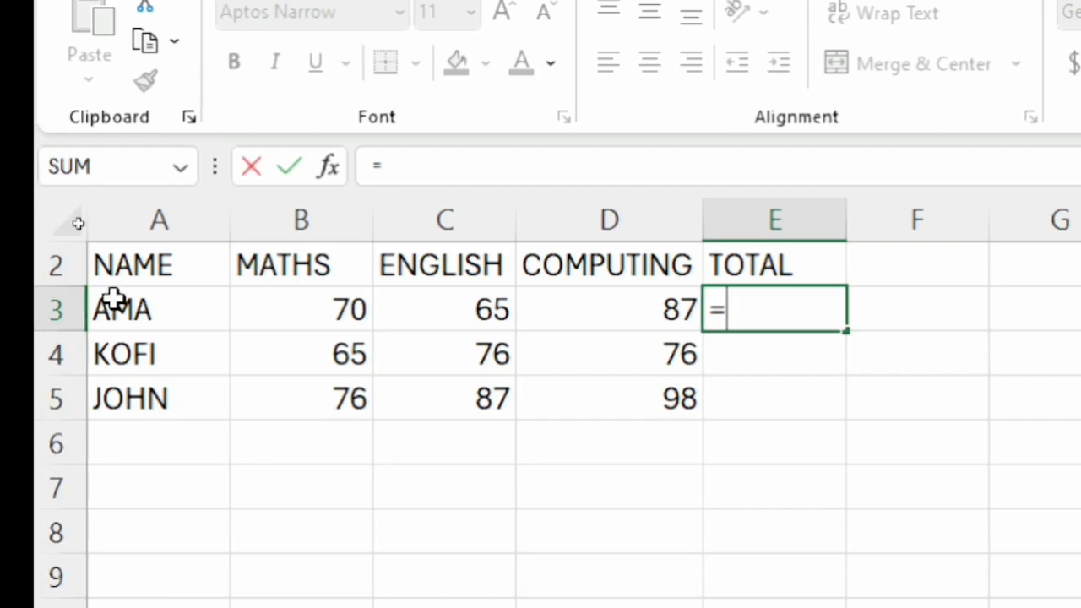
left_click(315, 310)
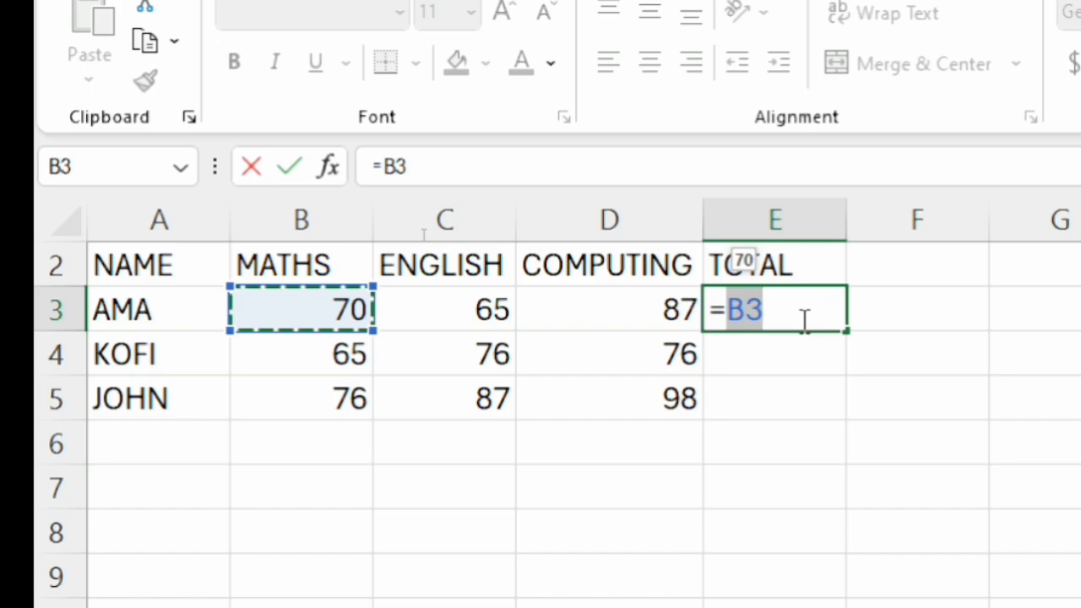
type("+")
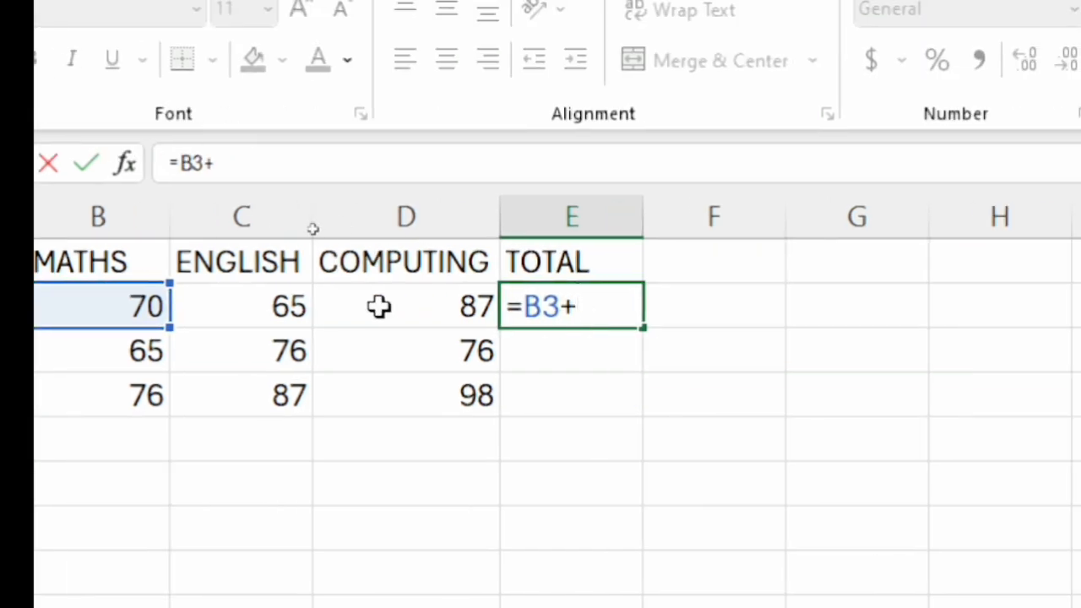
left_click(267, 308)
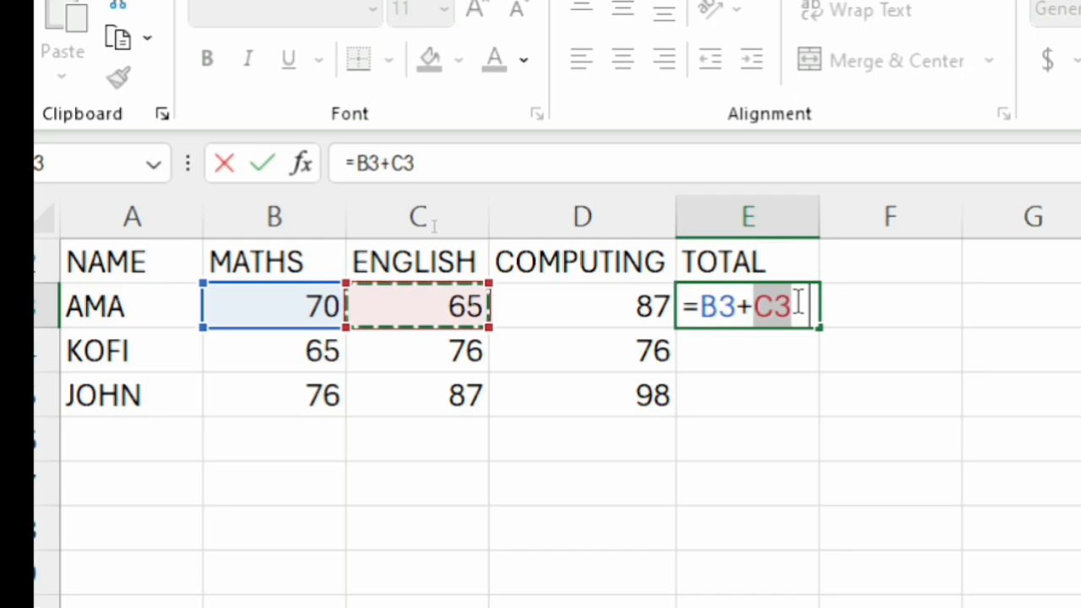
type("+")
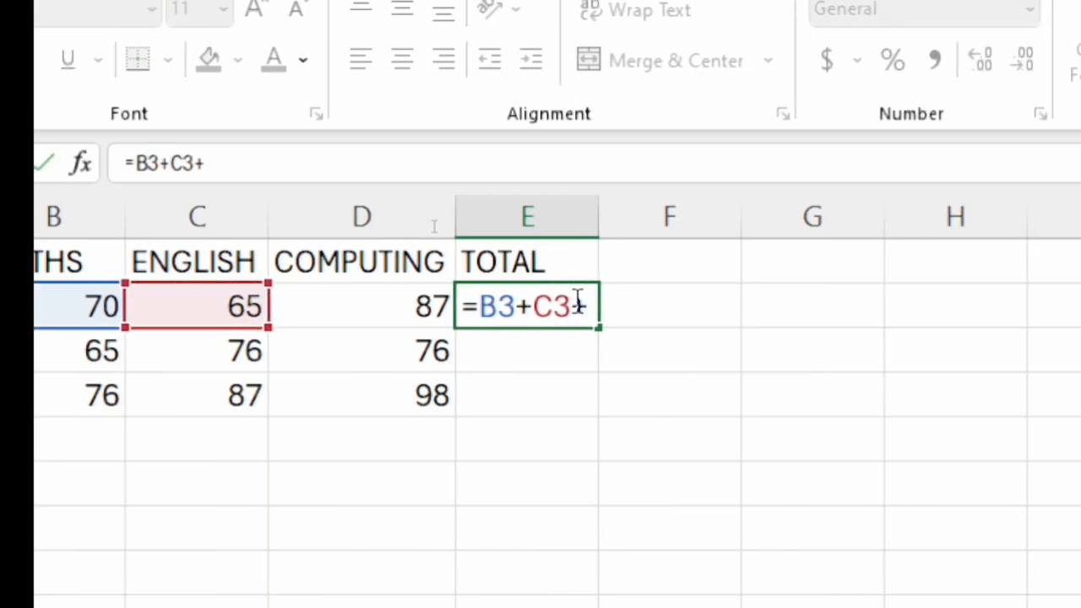
left_click(348, 311)
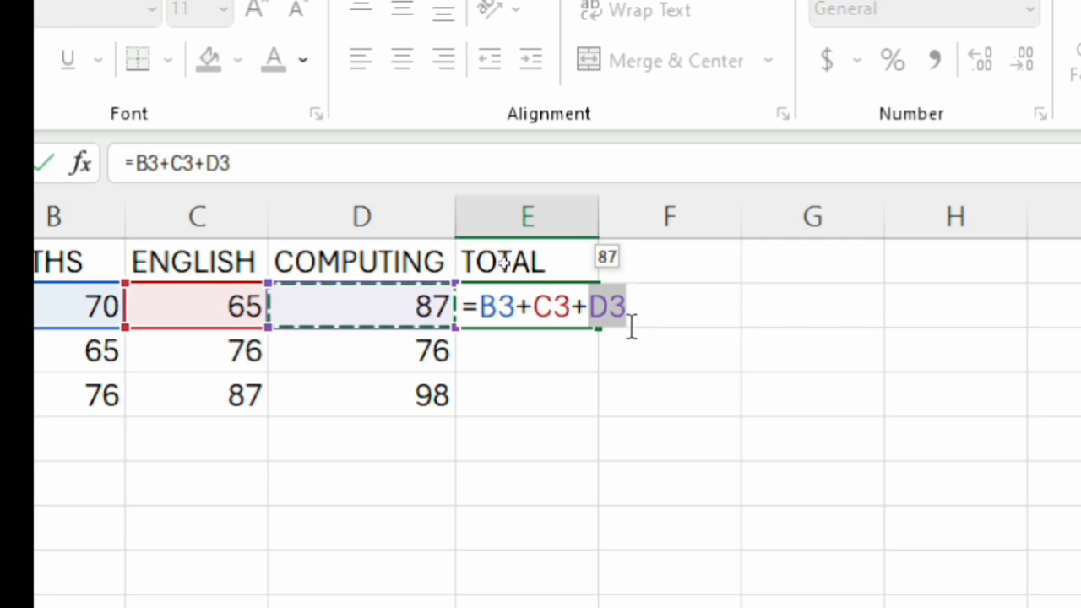
key("Return")
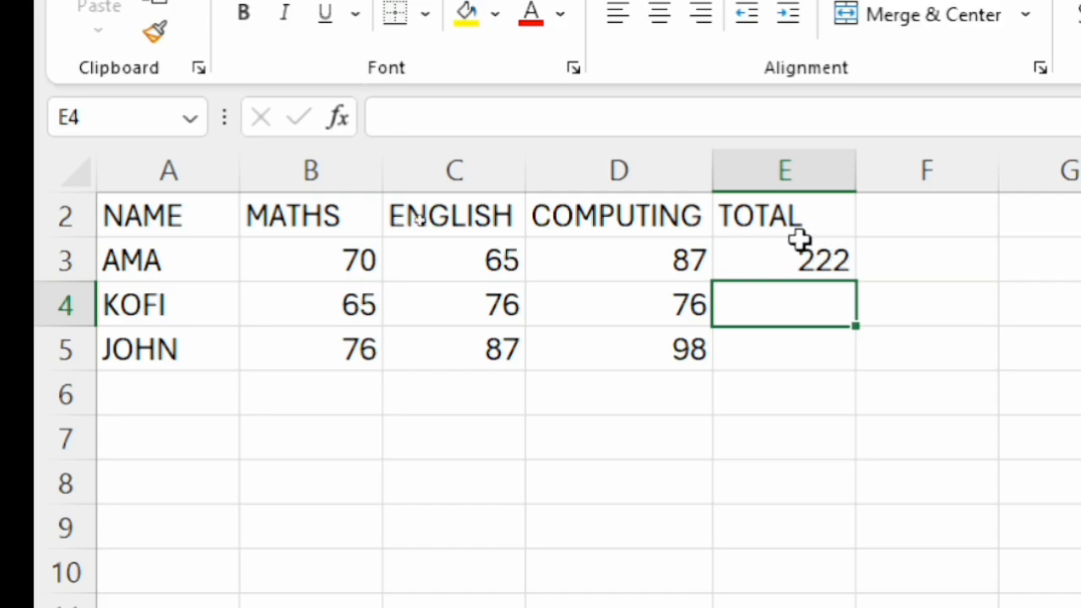
Fill the total formula from cell E3 down to E5 for the remaining students
left_click(813, 249)
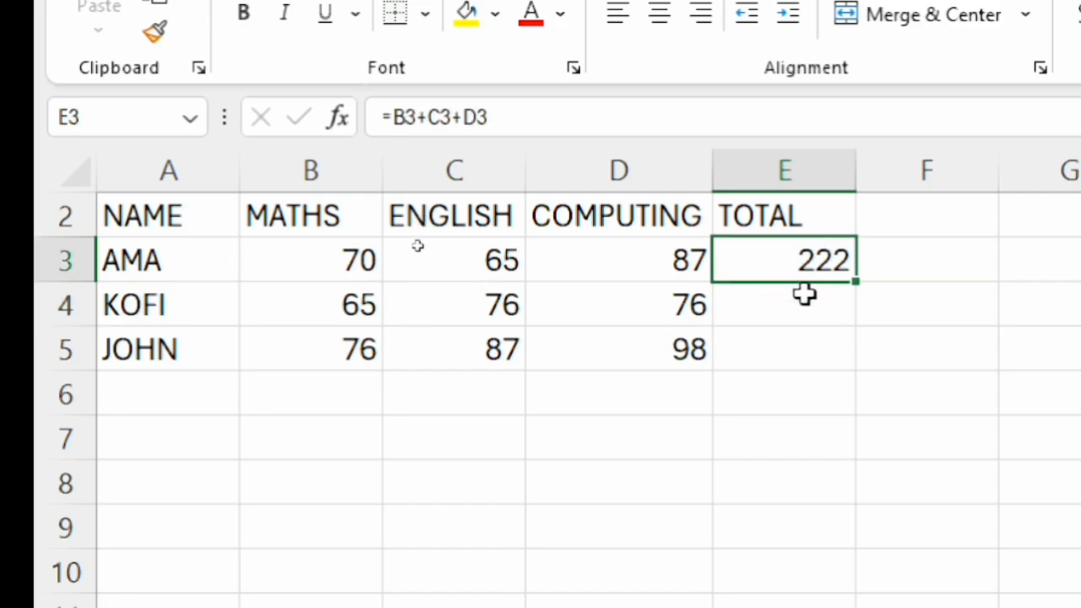
left_click(763, 302)
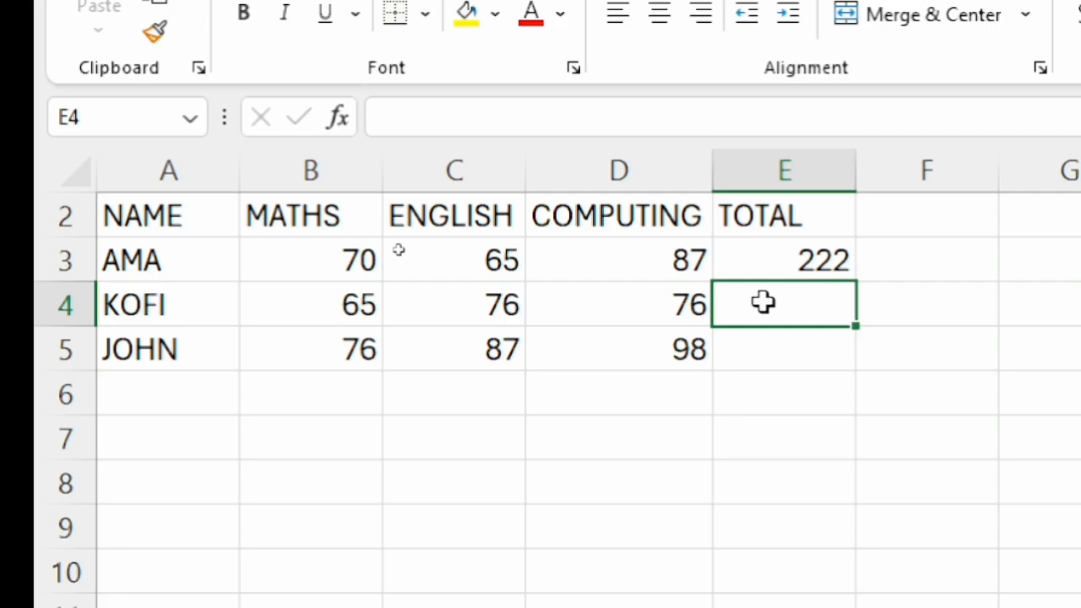
left_click(798, 261)
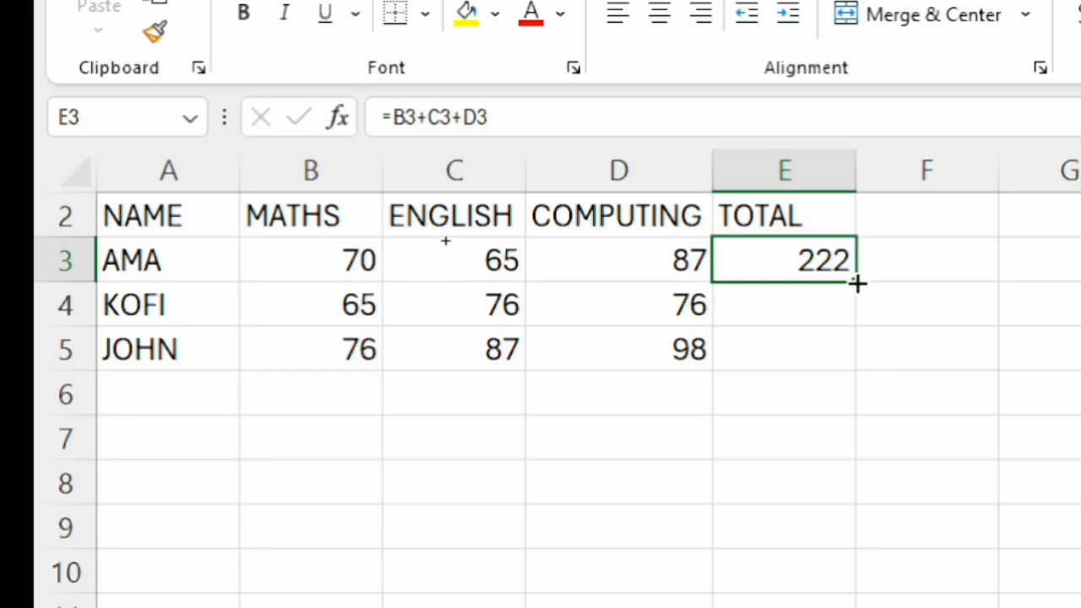
left_click_drag(856, 282, 851, 355)
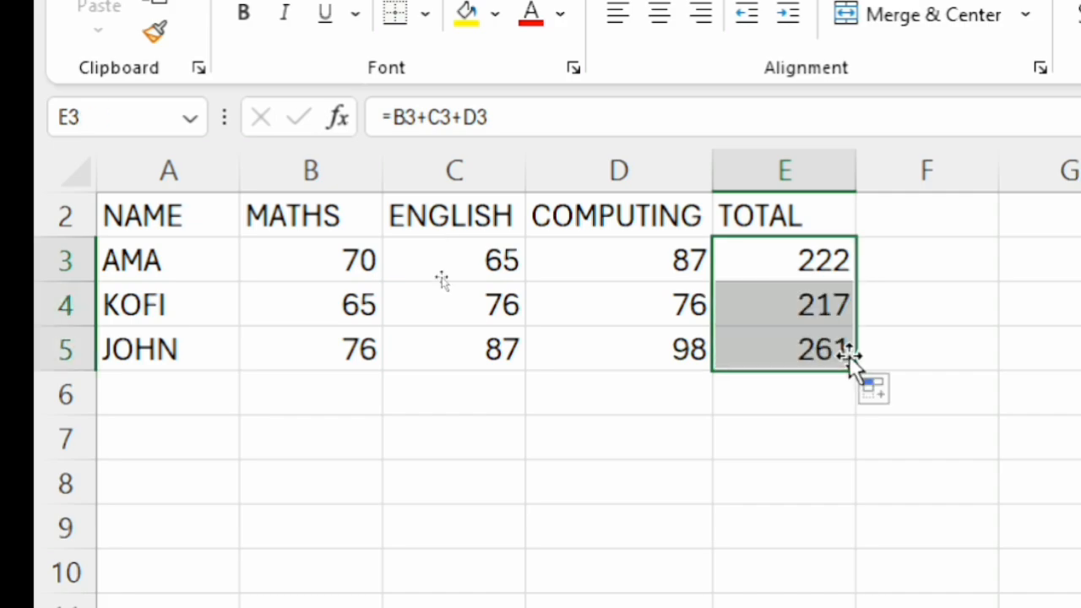
left_click(920, 313)
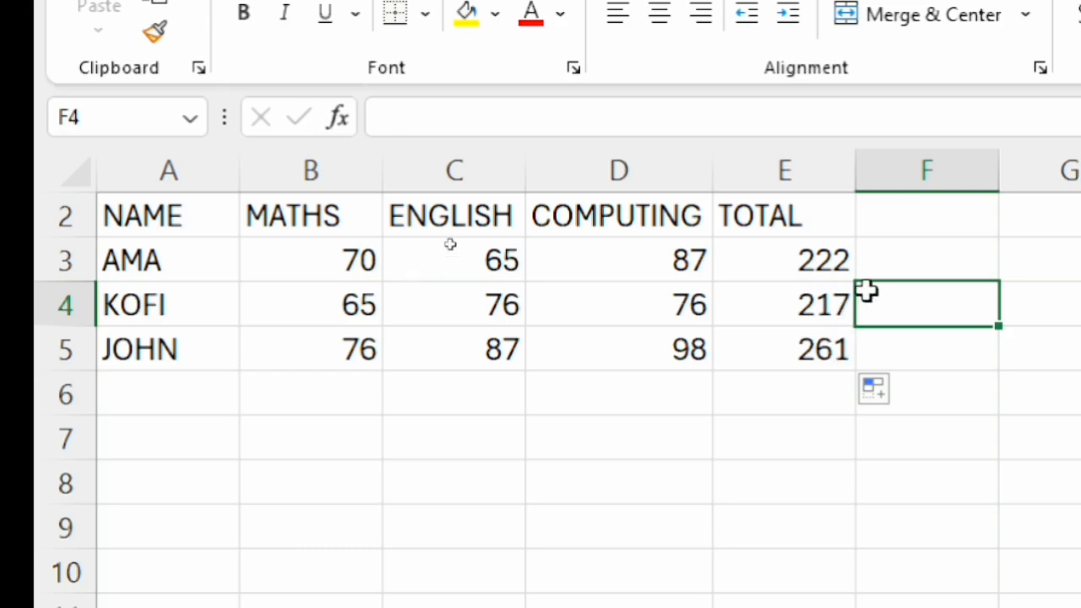
Enter JAN in cell F3 and fill the month series down column F through AUG
left_click(877, 266)
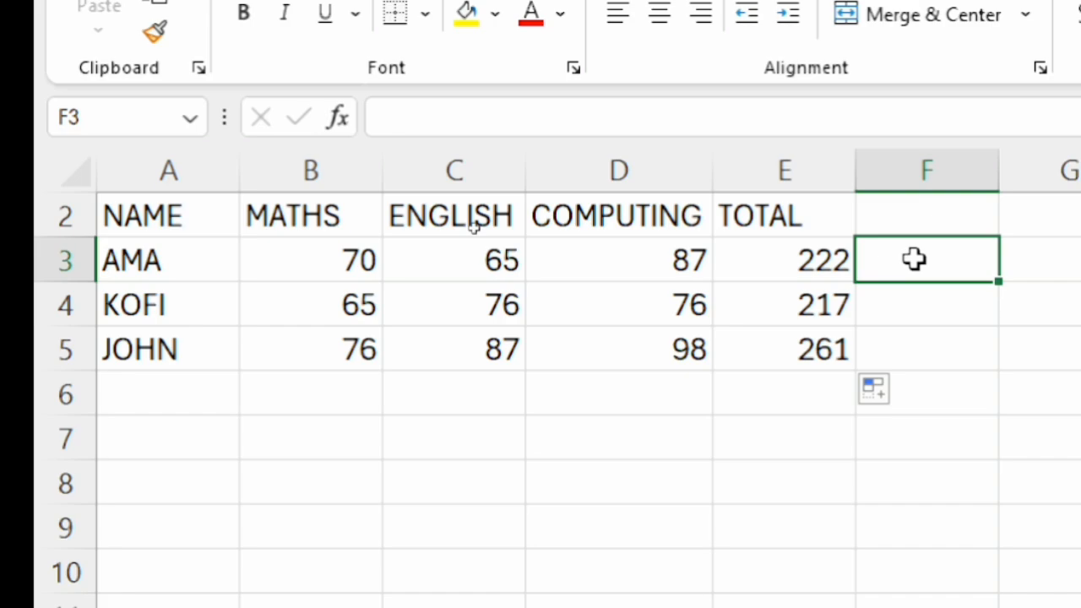
type("JAN")
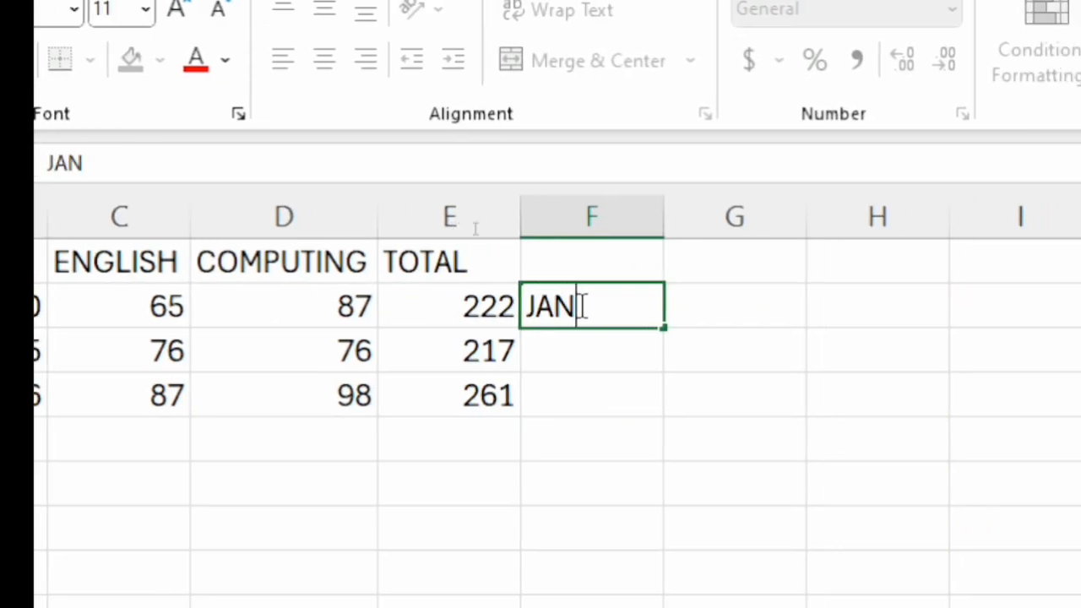
left_click(599, 350)
left_click(614, 305)
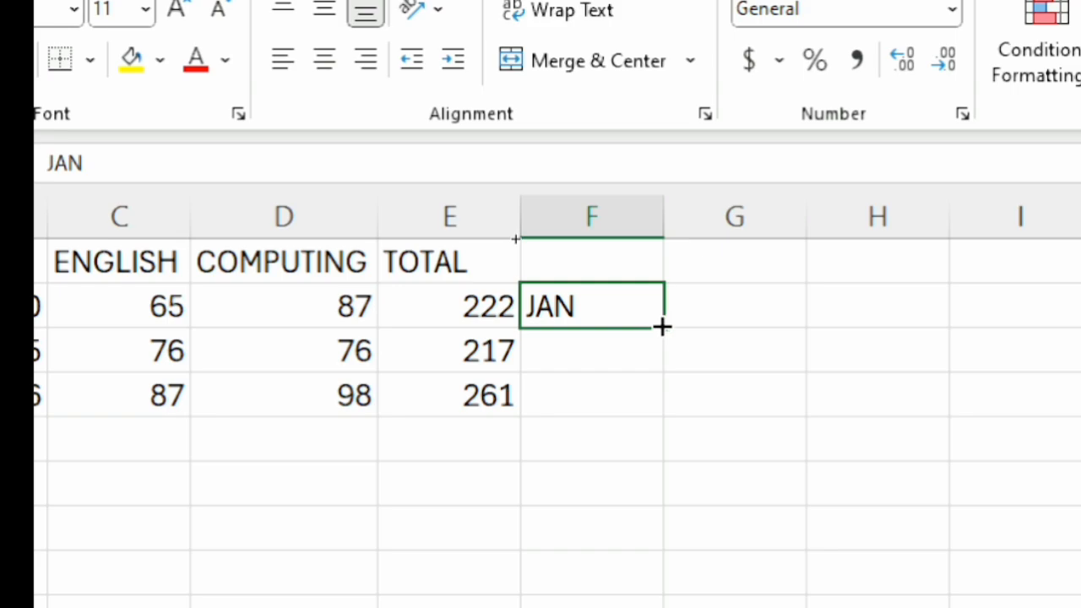
left_click_drag(662, 327, 661, 573)
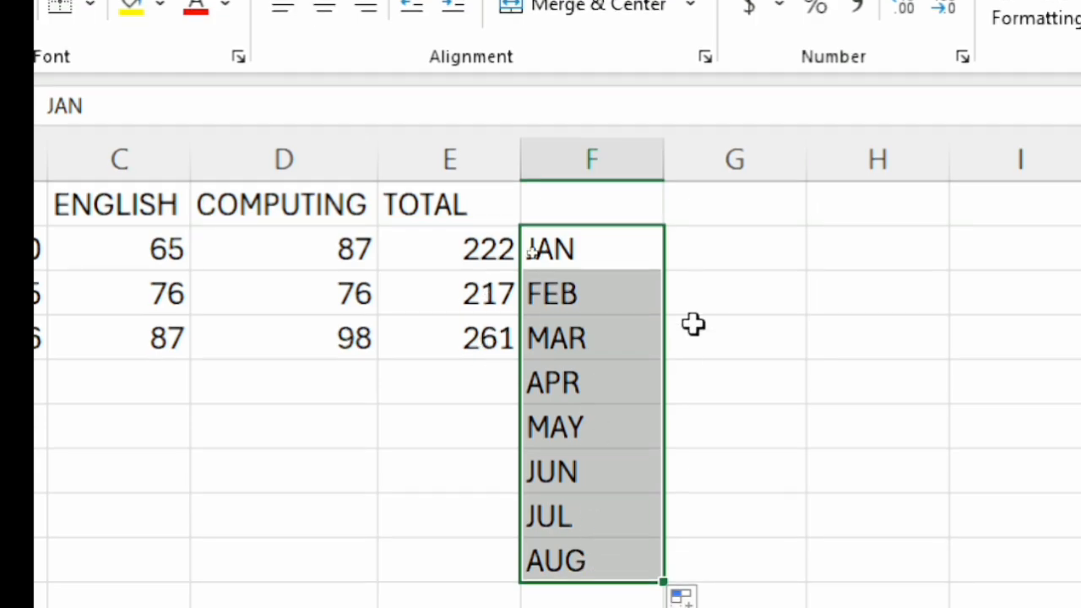
Enter MONDAY in cell G3 and fill the weekday series down column G through SATURDAY
left_click(699, 263)
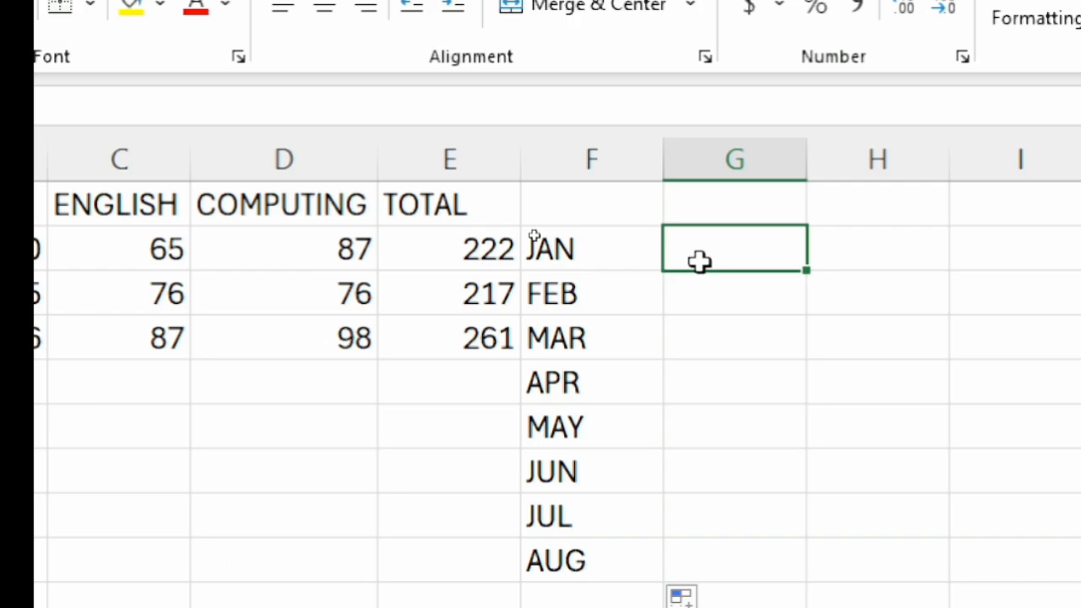
type("M")
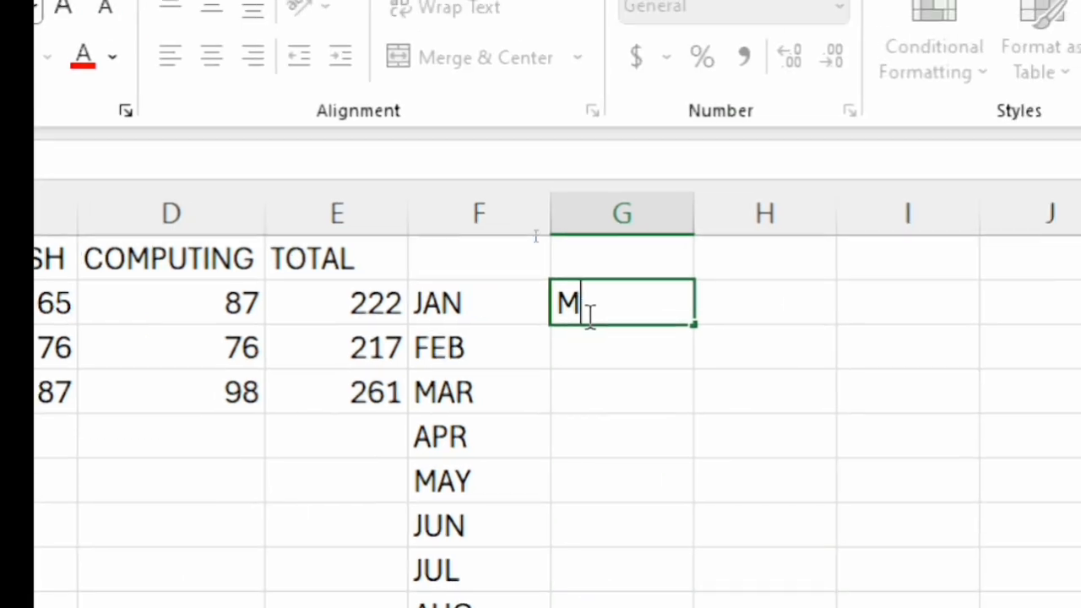
type("OND")
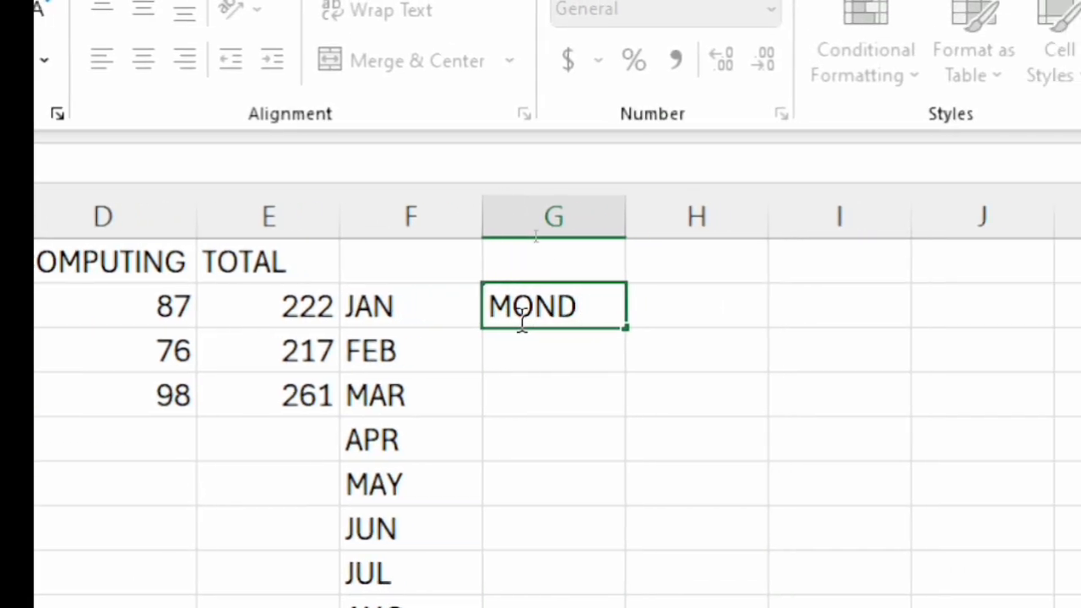
type("AY")
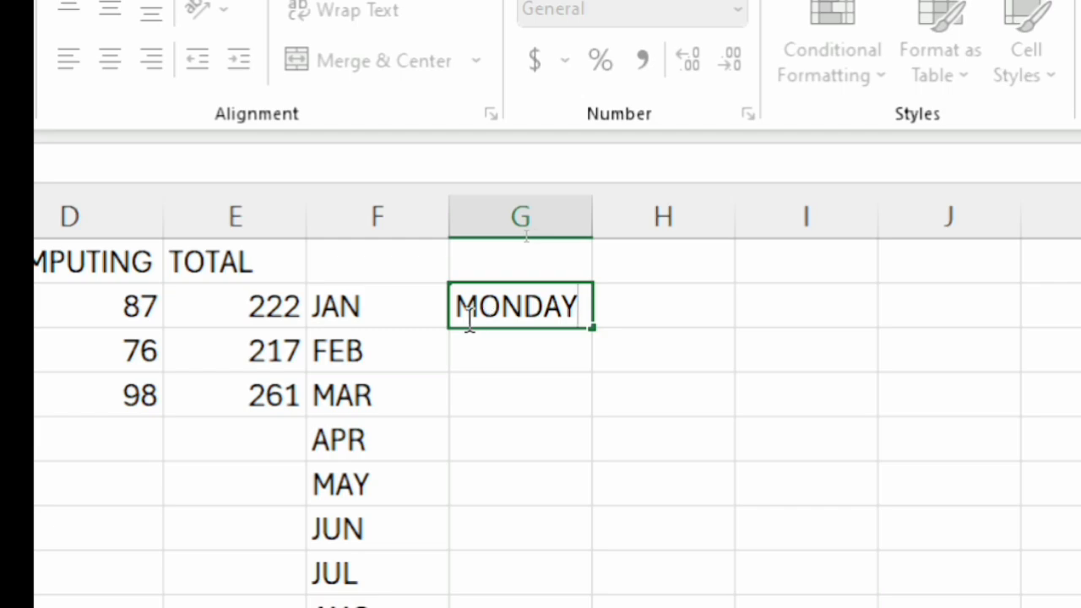
left_click_drag(591, 330, 584, 569)
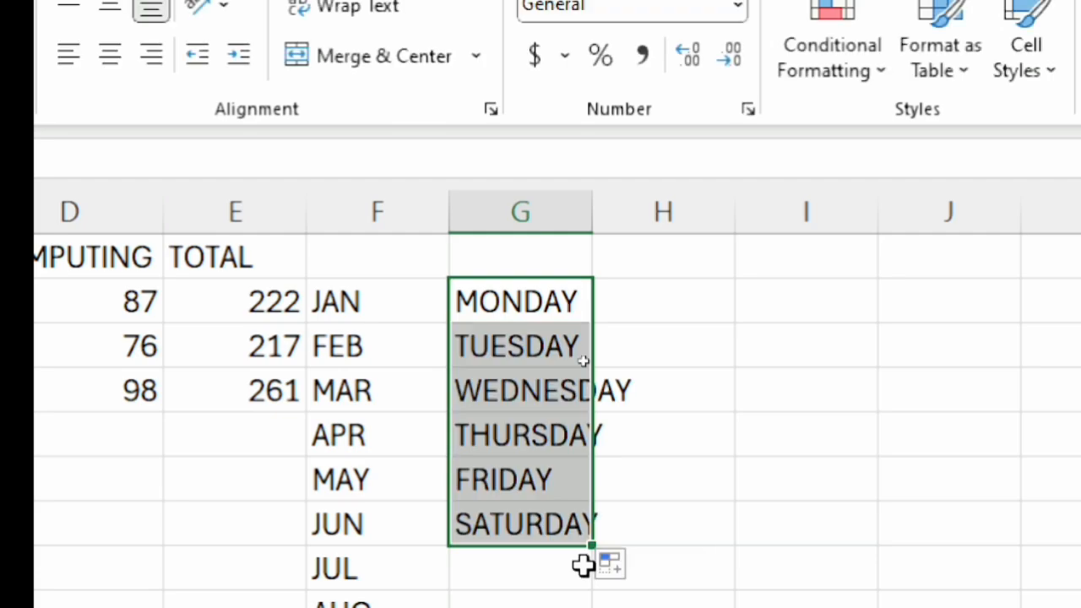
left_click(636, 487)
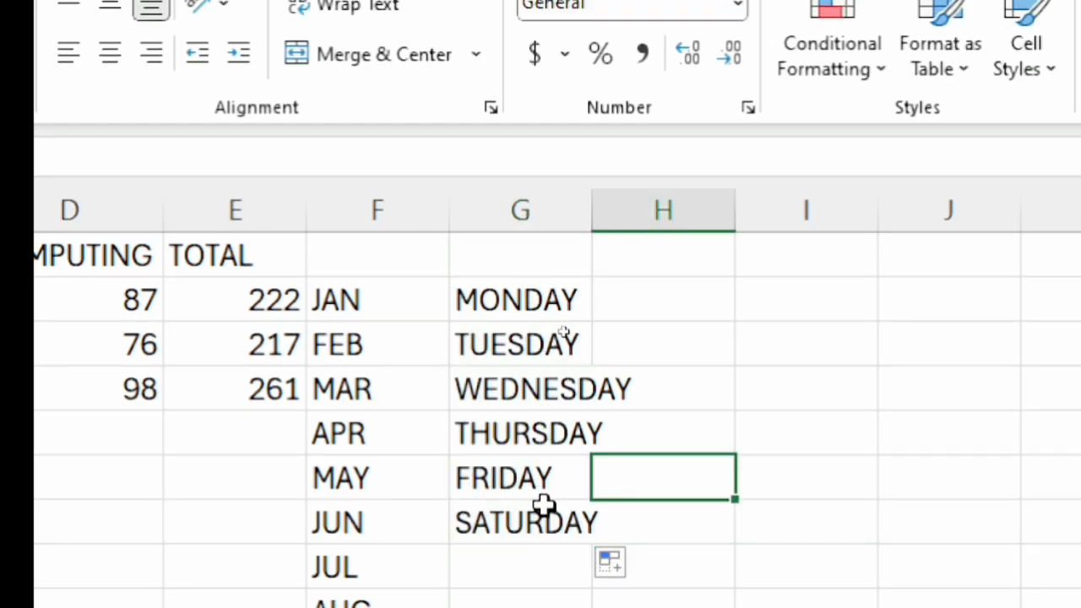
Enter the number 1 in cell I3
left_click(766, 295)
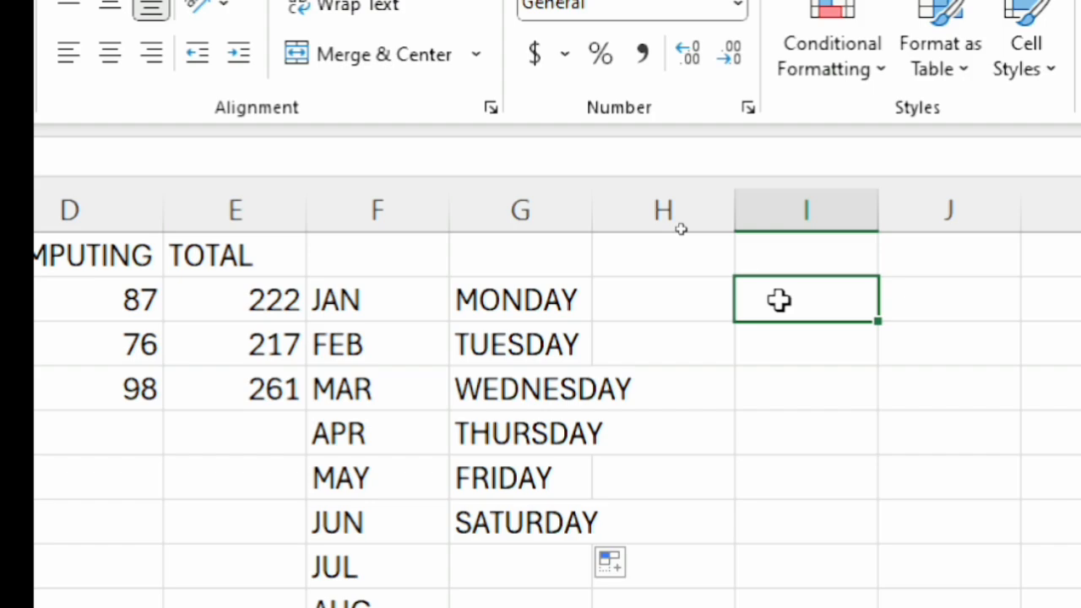
type("1")
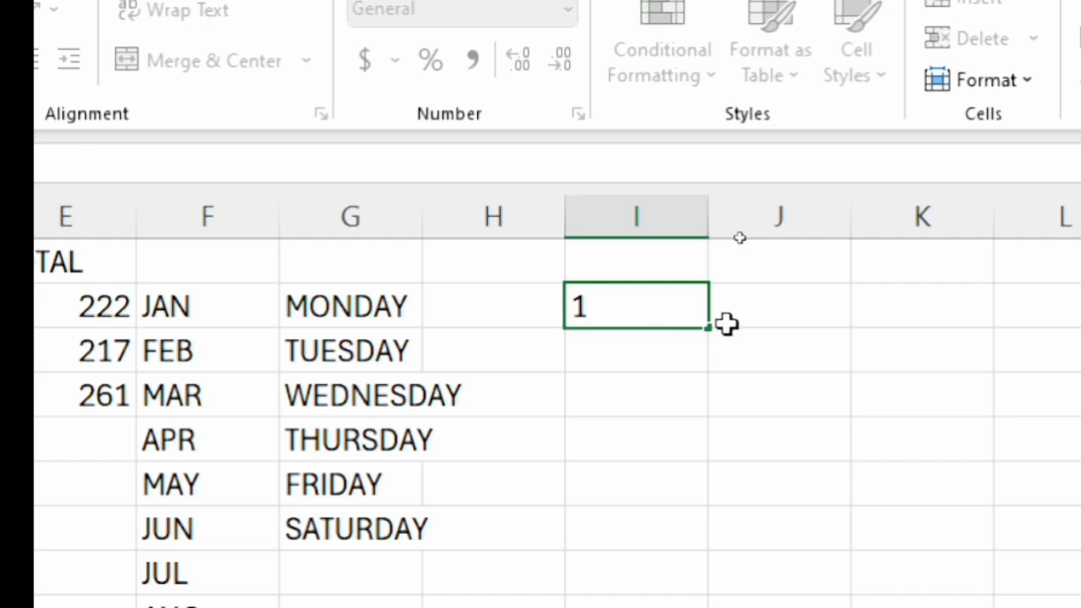
left_click_drag(710, 326, 708, 387)
left_click(682, 356)
left_click(680, 306)
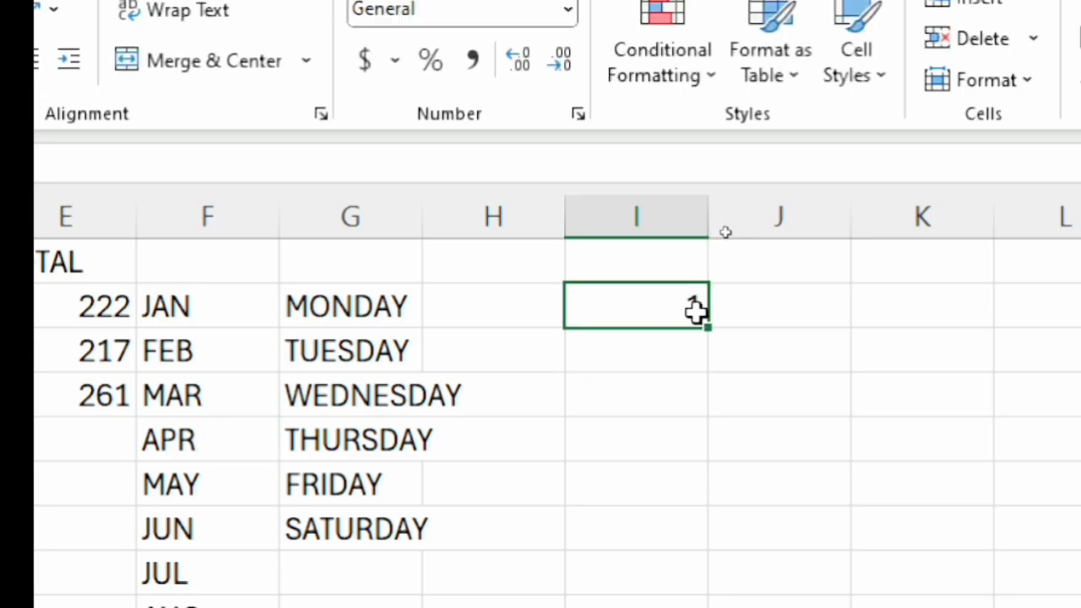
Try to fill the single number from cell I3 down column I, and undo the fill
left_click_drag(705, 329, 685, 547)
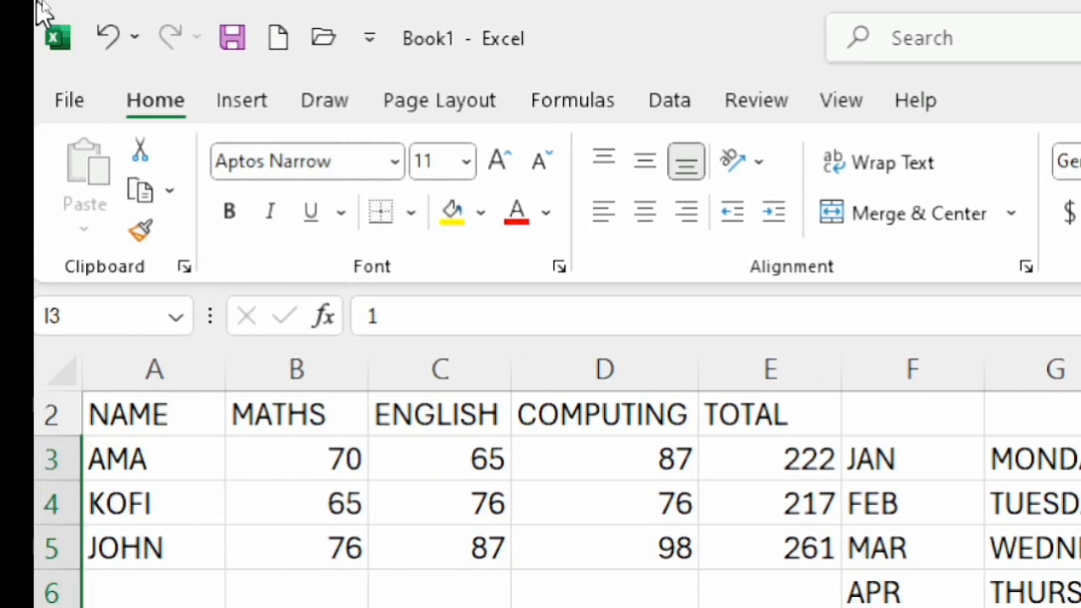
left_click(107, 38)
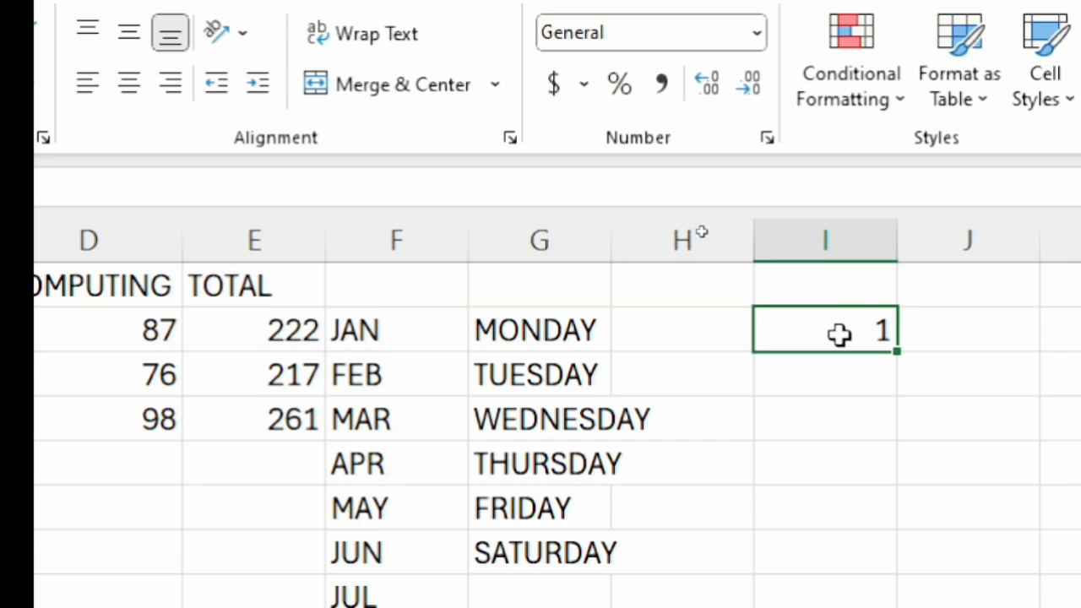
Enter 2 in cell I4 and fill the number series from I3:I4 down column I to cell I10
left_click(863, 376)
type("2")
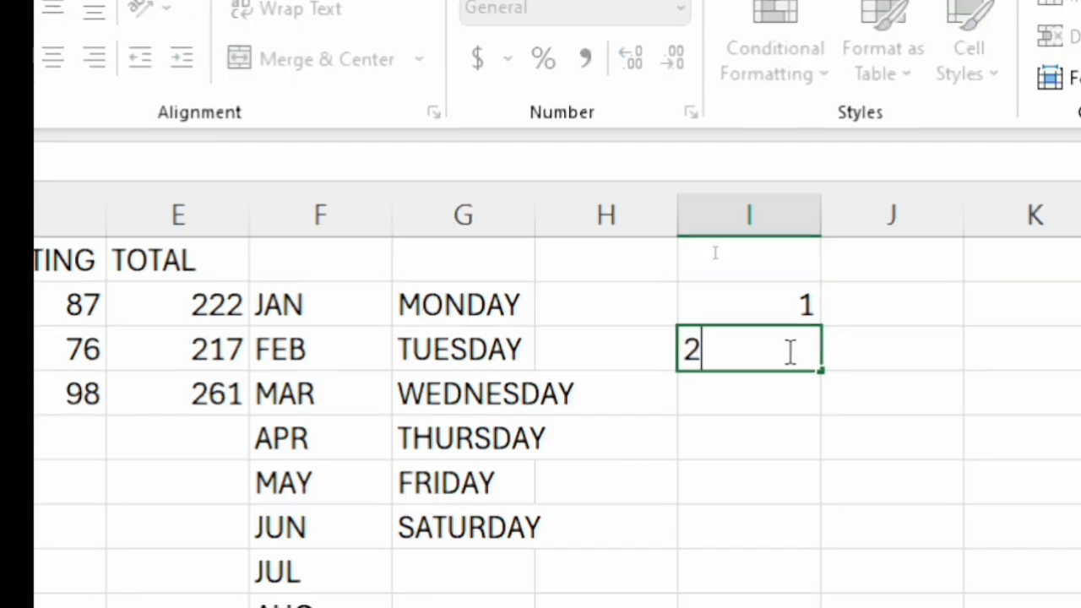
left_click(977, 363)
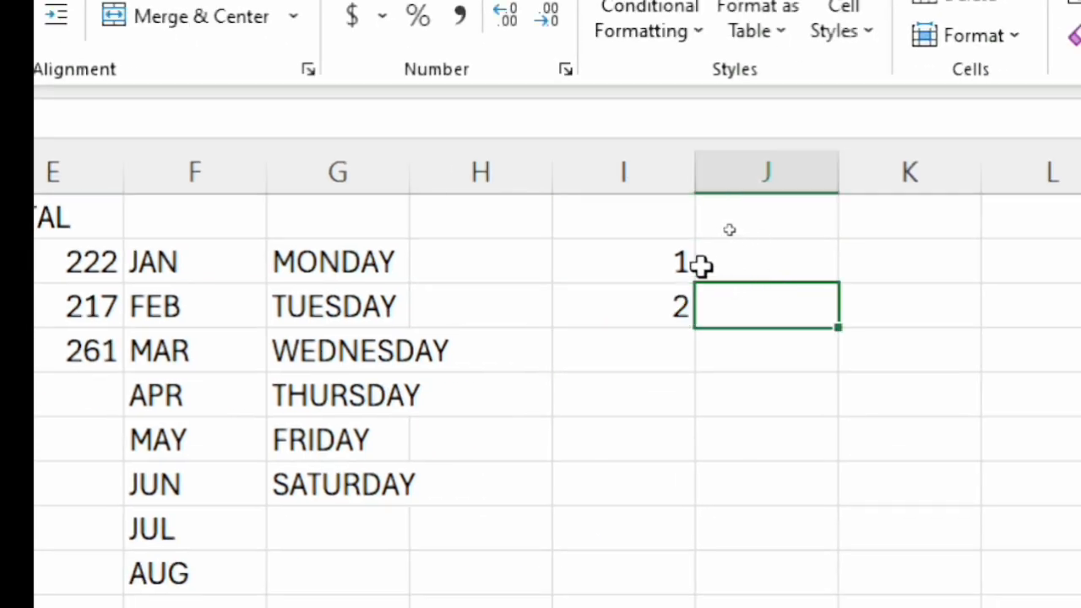
left_click(673, 259)
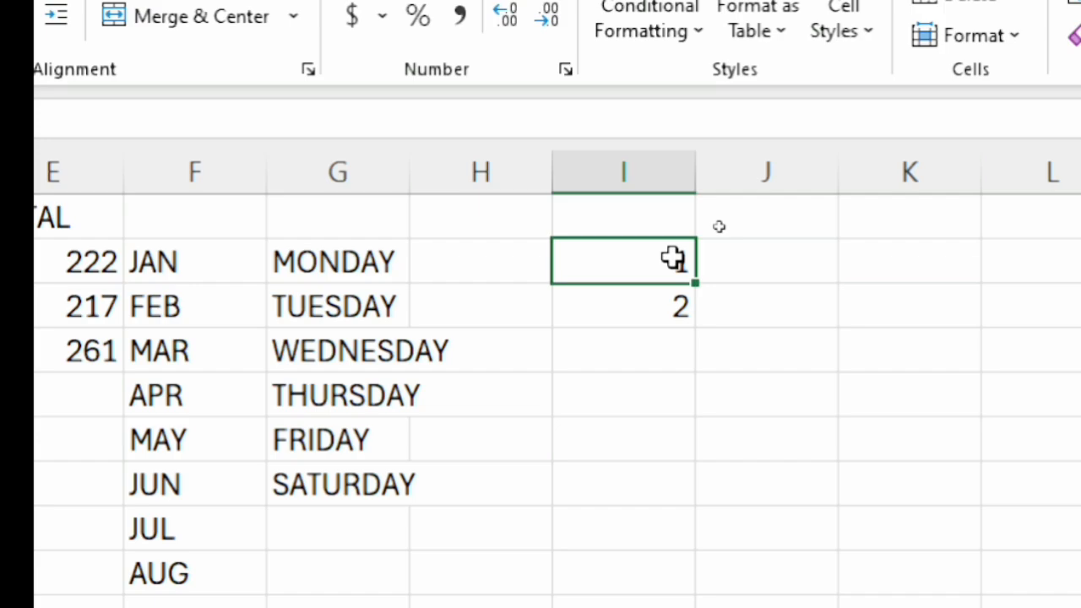
left_click_drag(673, 259, 678, 297)
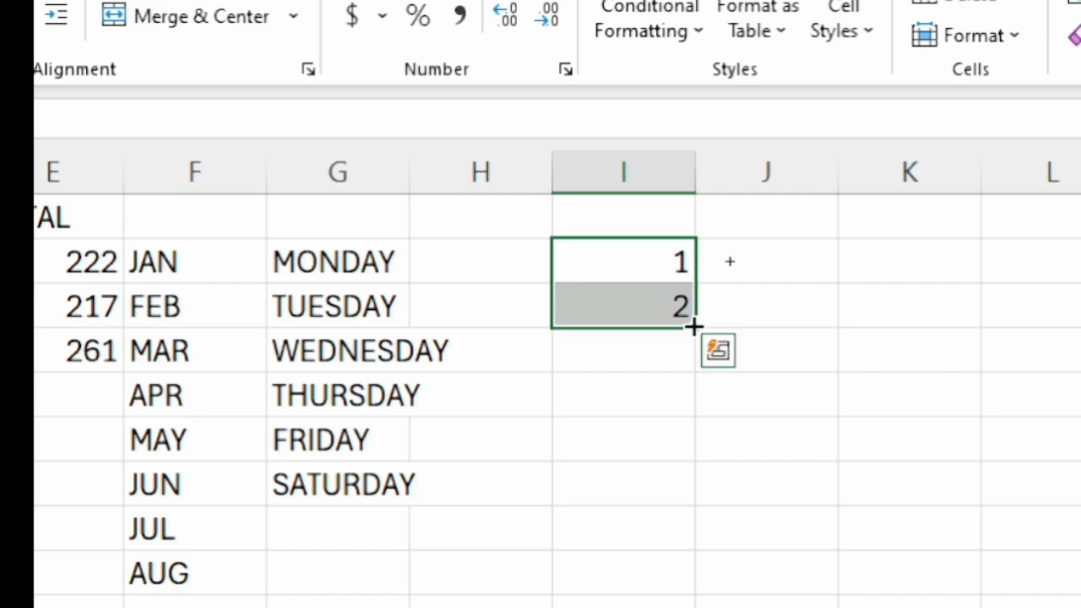
left_click_drag(693, 327, 671, 567)
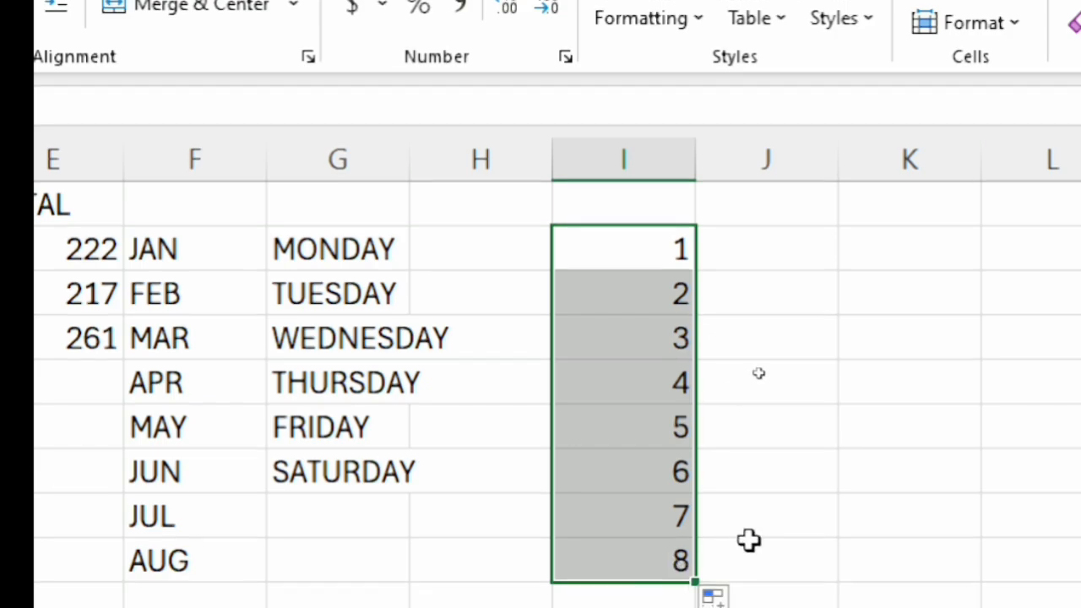
left_click(754, 522)
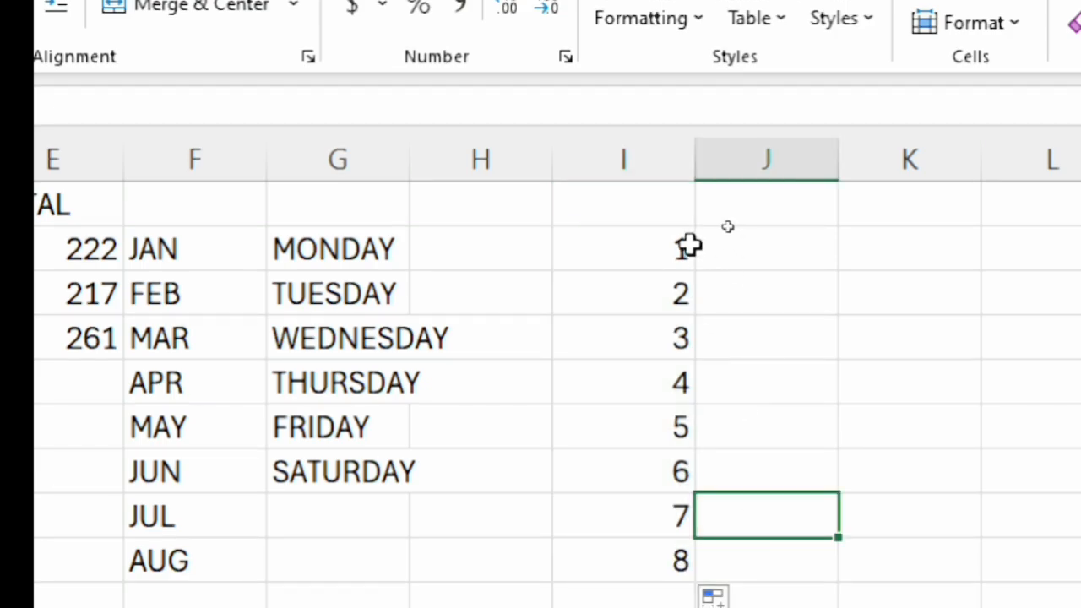
left_click(736, 348)
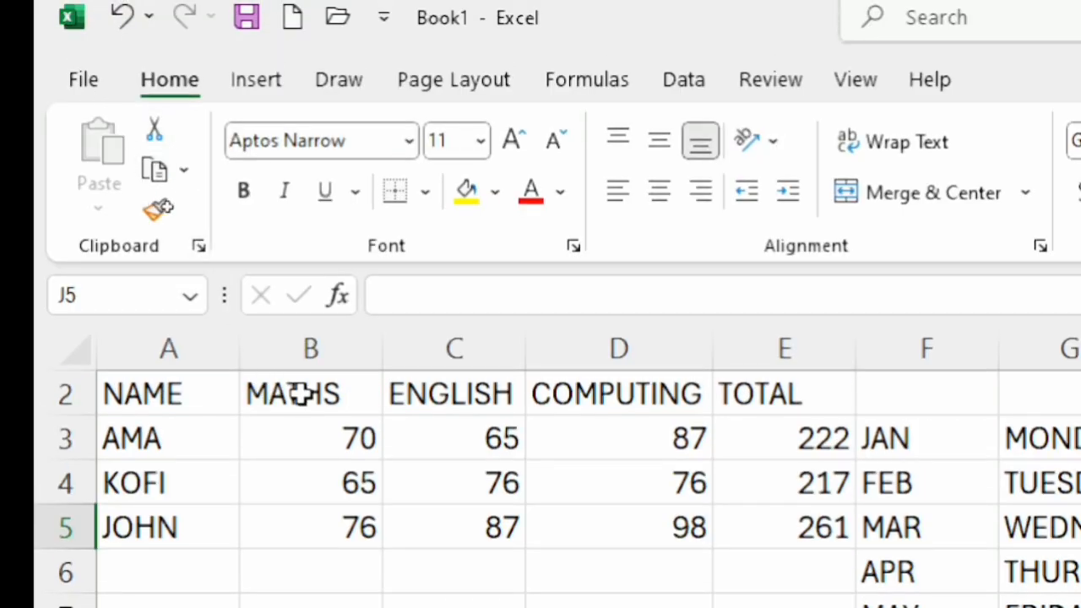
Change the header in cell B2 to MATHEMATICS and widen column B to fit it
left_click(301, 393)
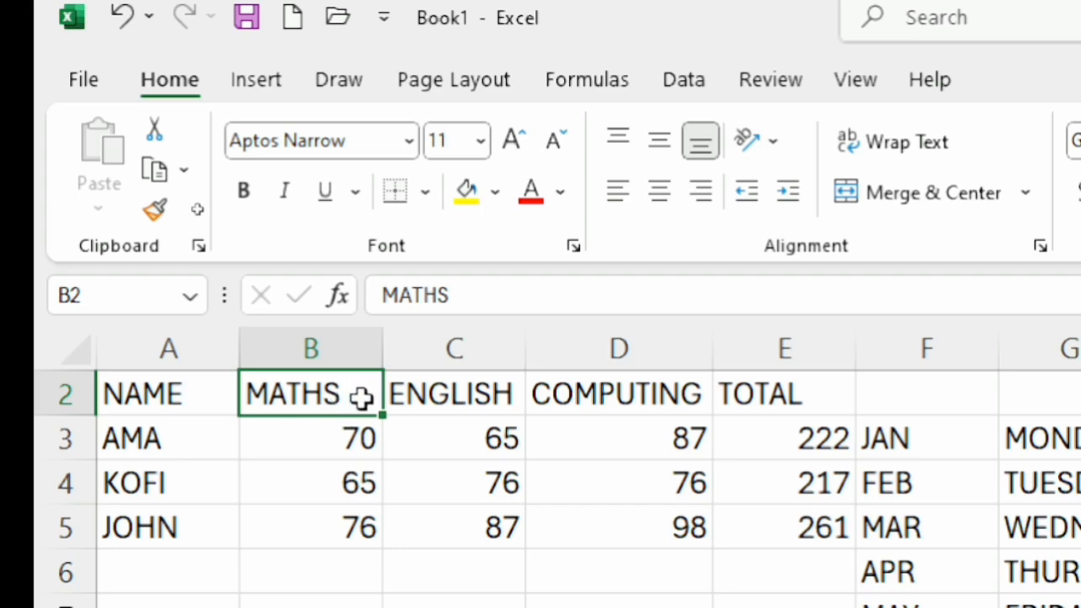
double_click(361, 397)
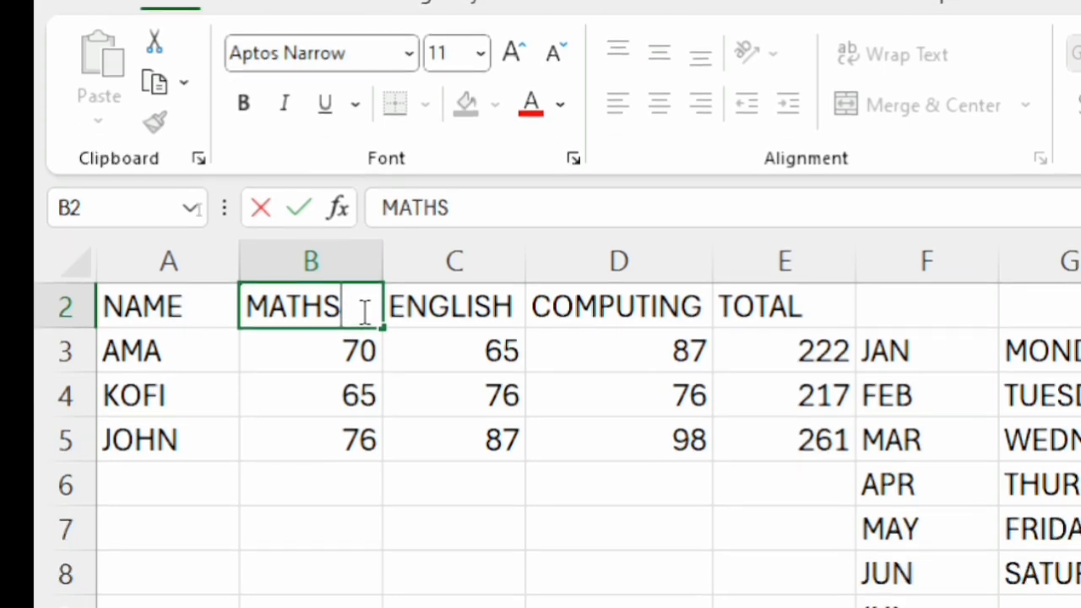
key("BackSpace")
type("EM")
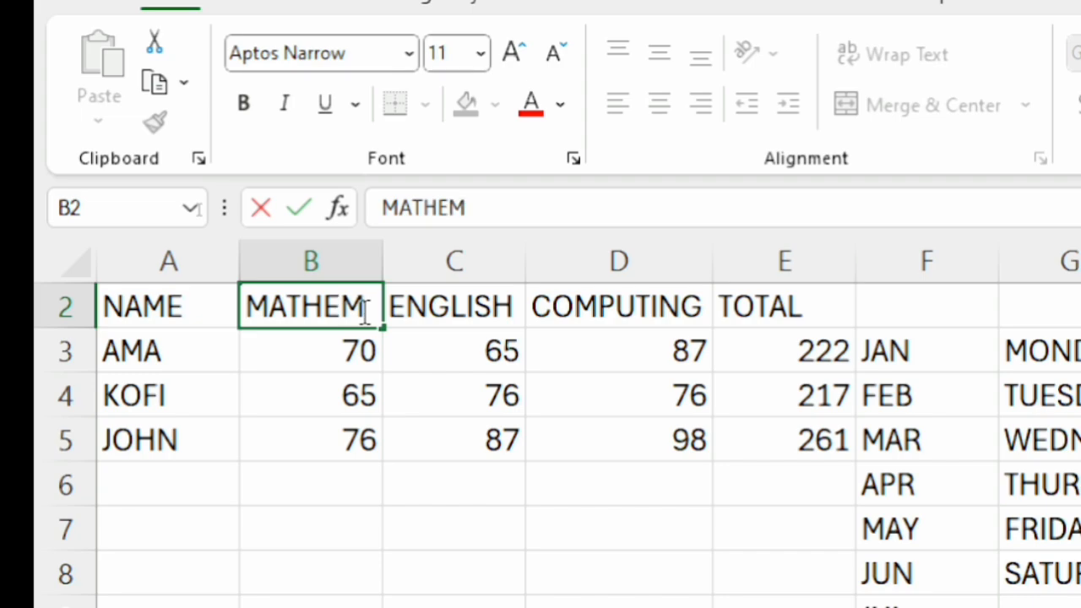
type("A")
type("TI")
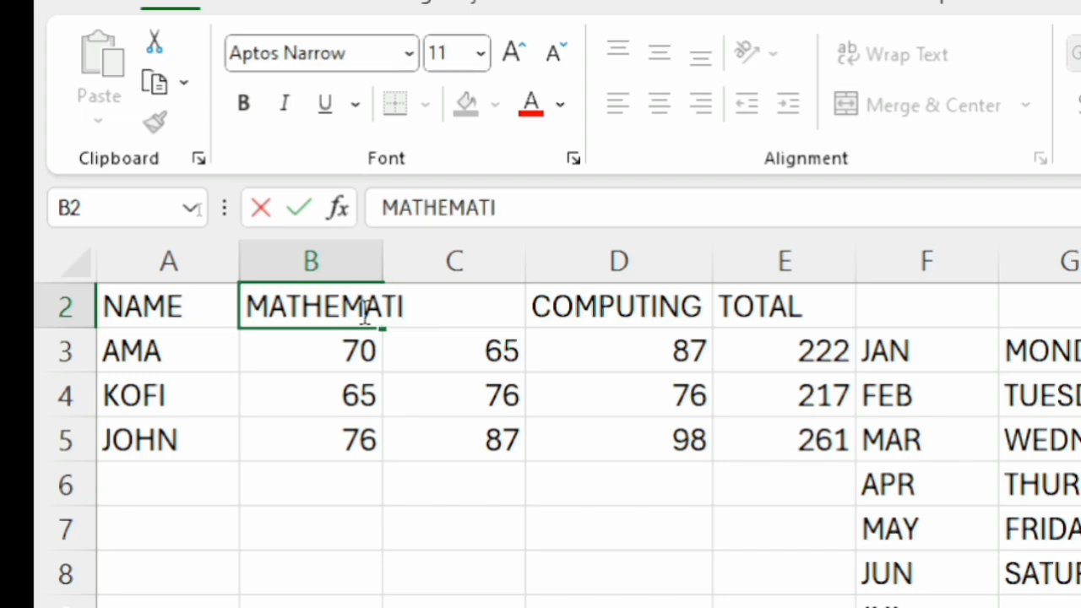
type("CS")
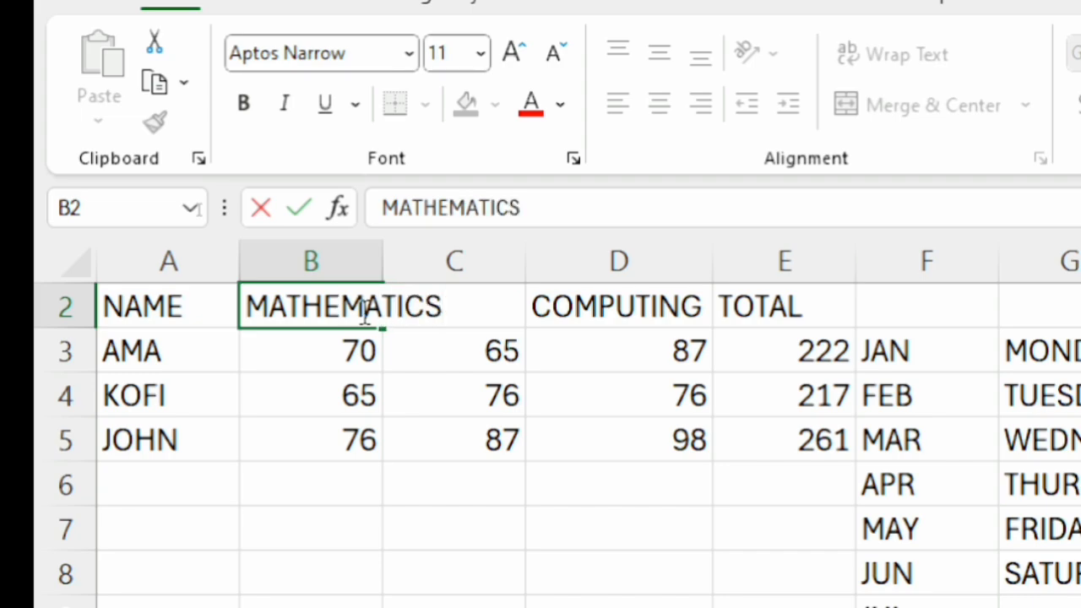
left_click(430, 405)
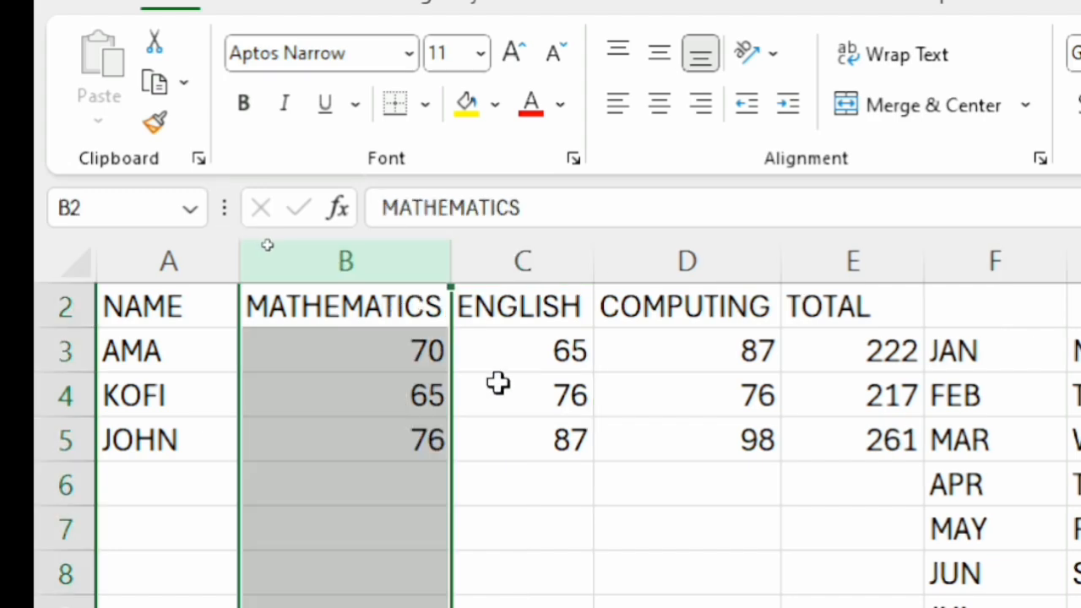
left_click(516, 378)
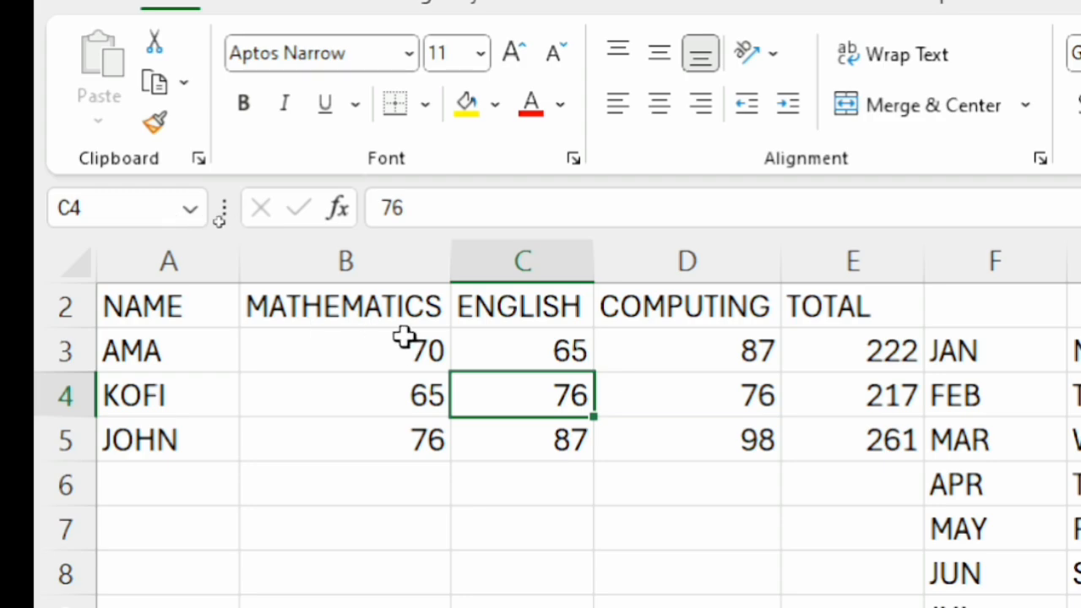
Copy the mathematics scores in B3:B5 and paste them into column B starting at cell B8
left_click(404, 336)
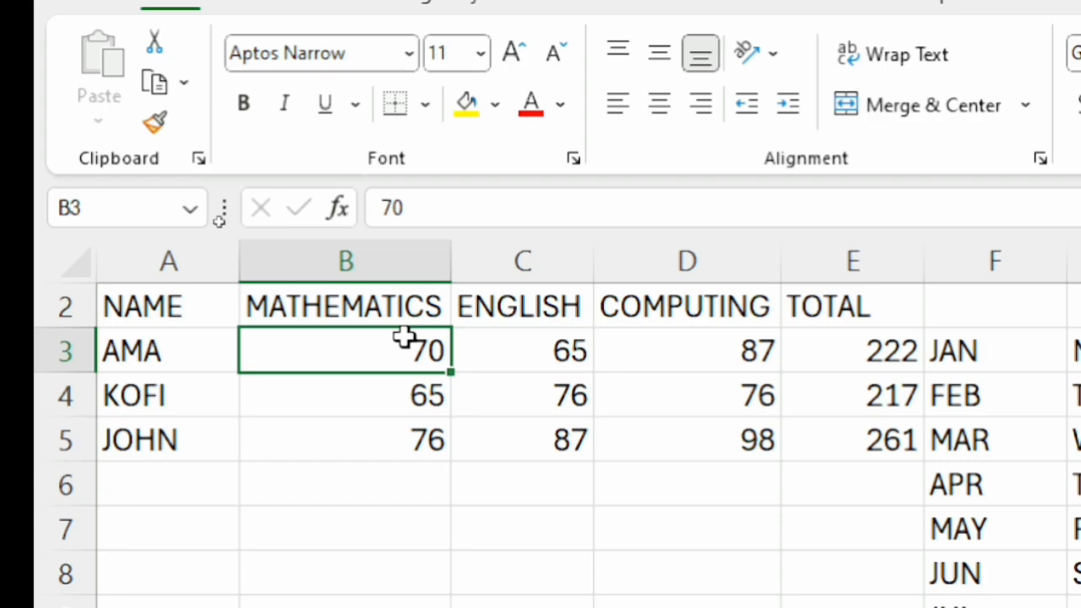
left_click_drag(391, 346, 395, 425)
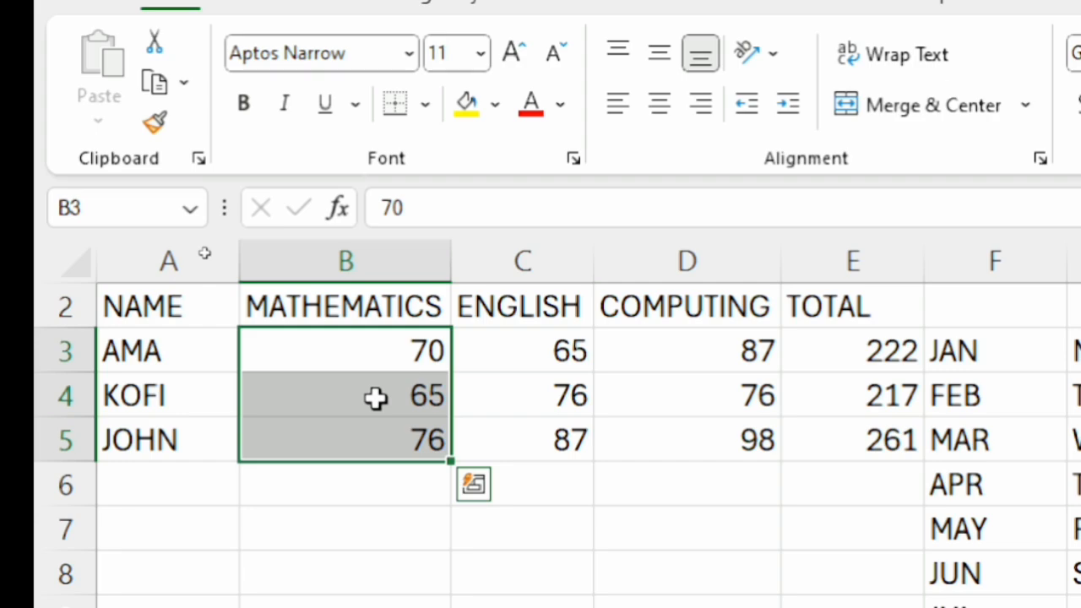
right_click(375, 398)
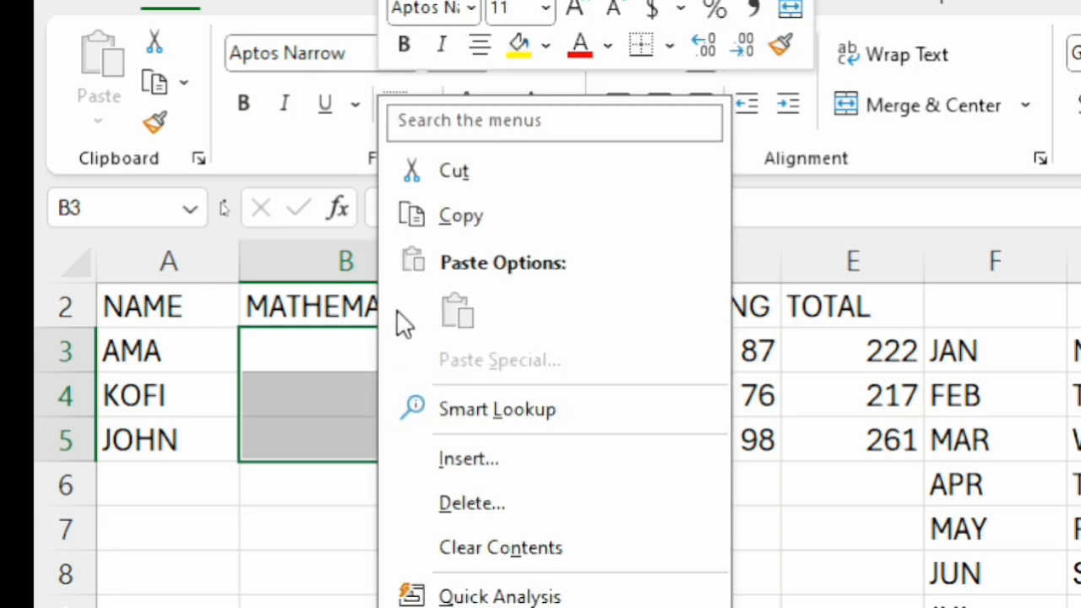
left_click(493, 216)
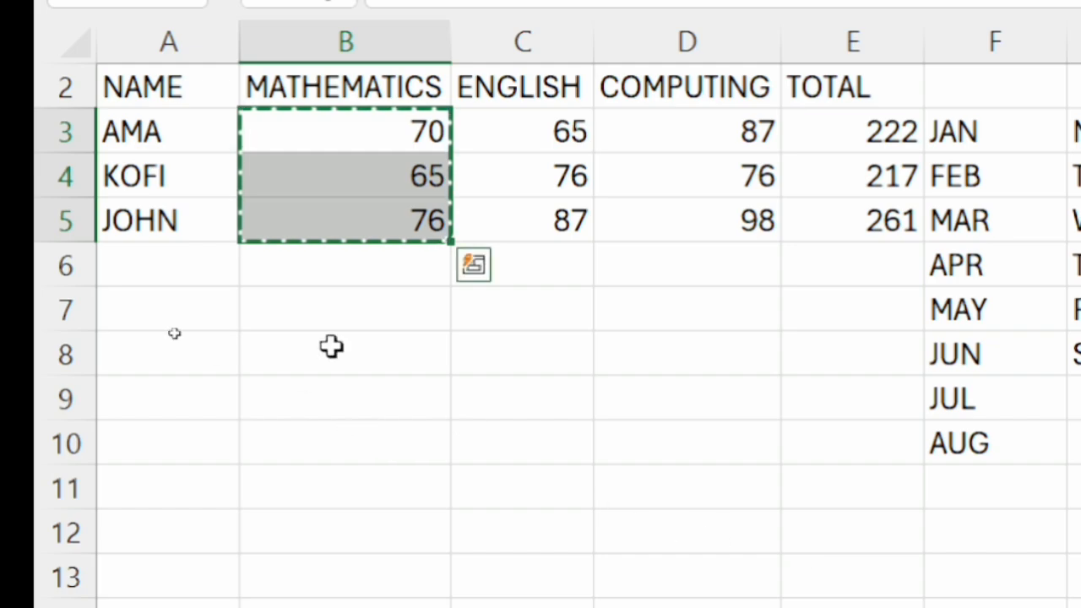
left_click(315, 339)
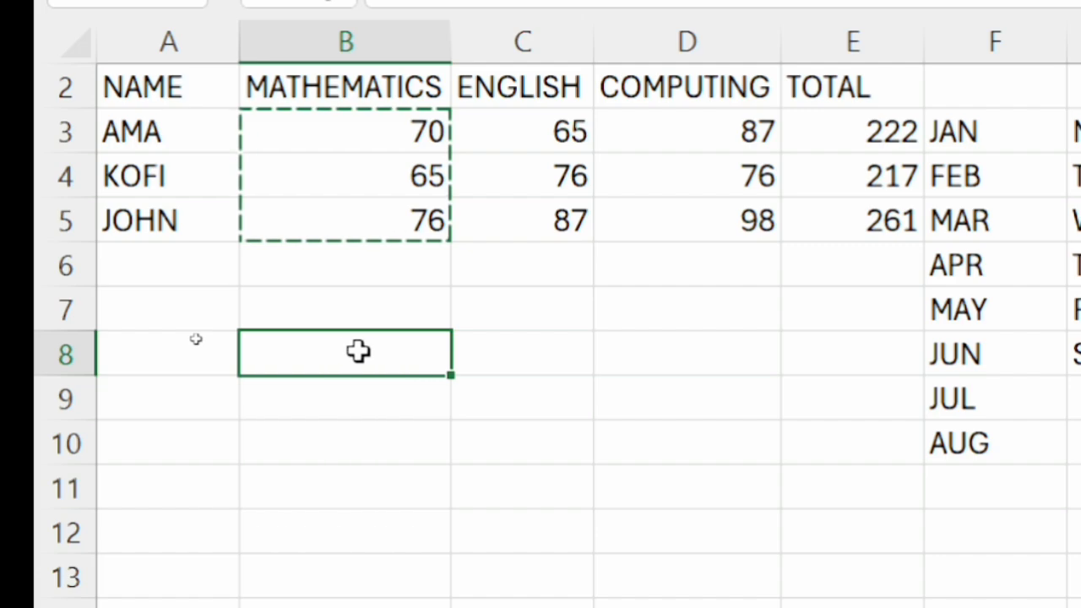
right_click(358, 350)
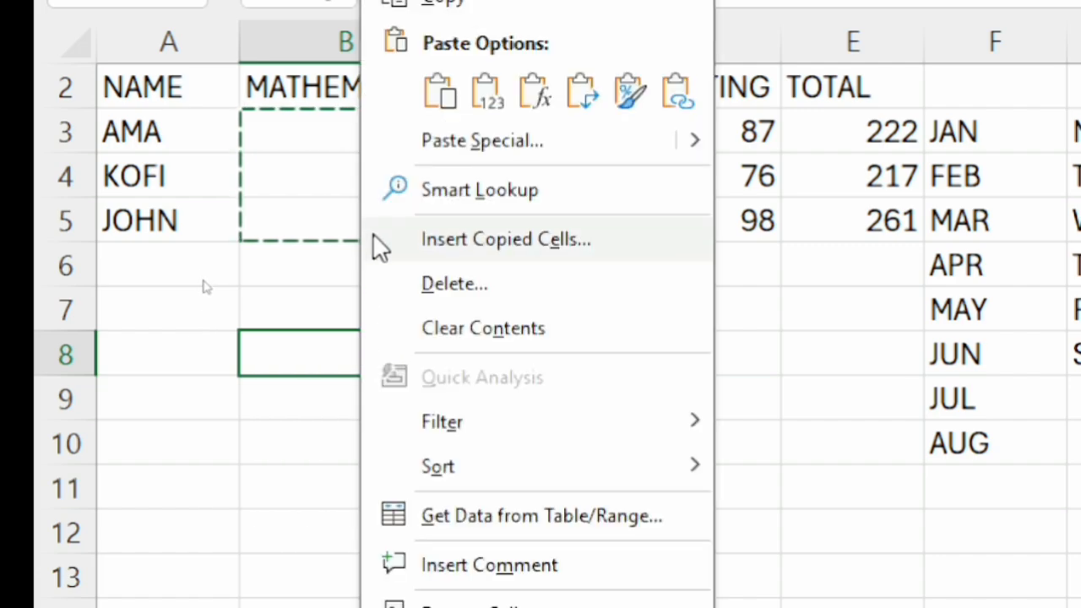
left_click(435, 101)
left_click(551, 402)
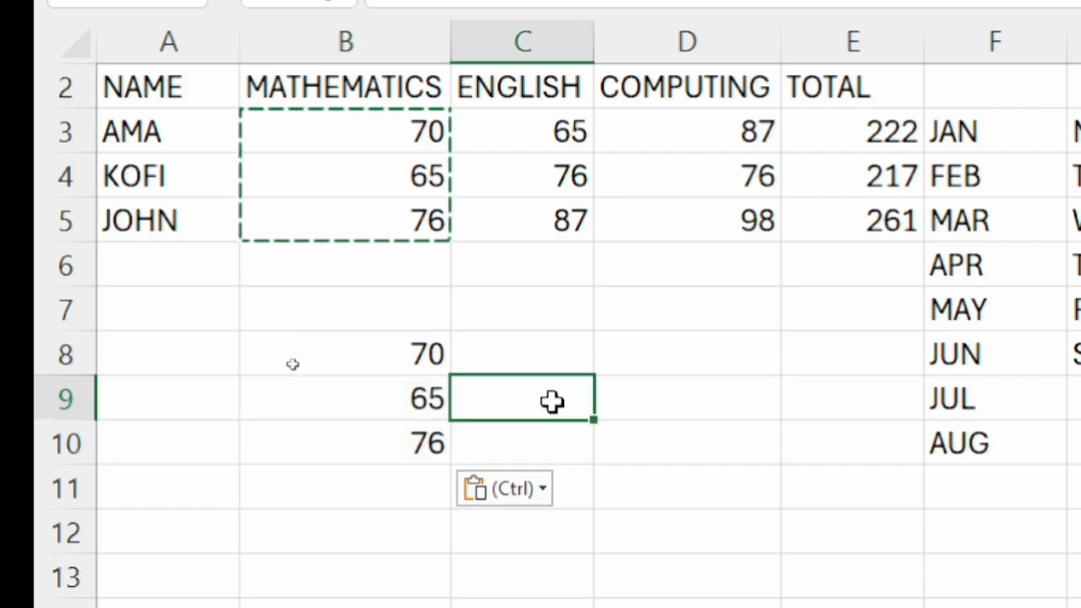
Undo the paste of the mathematics scores in B8:B10
left_click(435, 357)
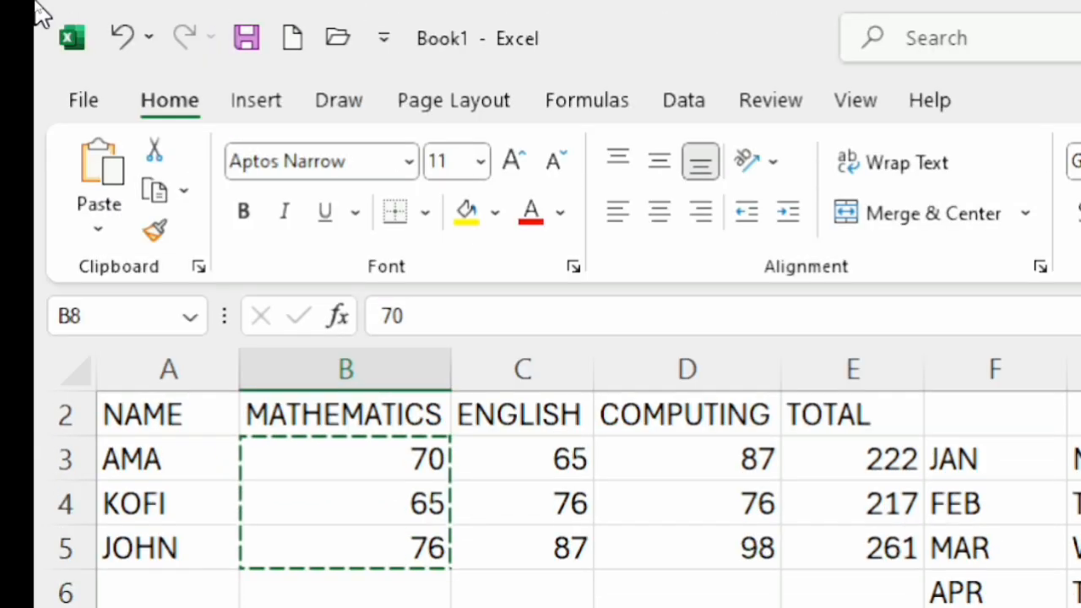
left_click(120, 42)
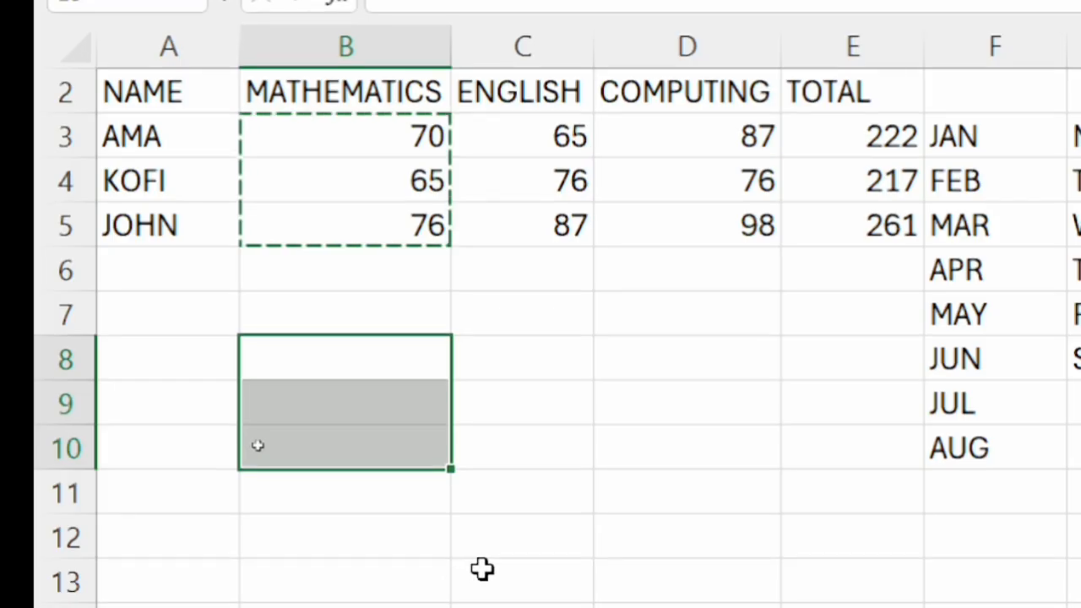
left_click(478, 385)
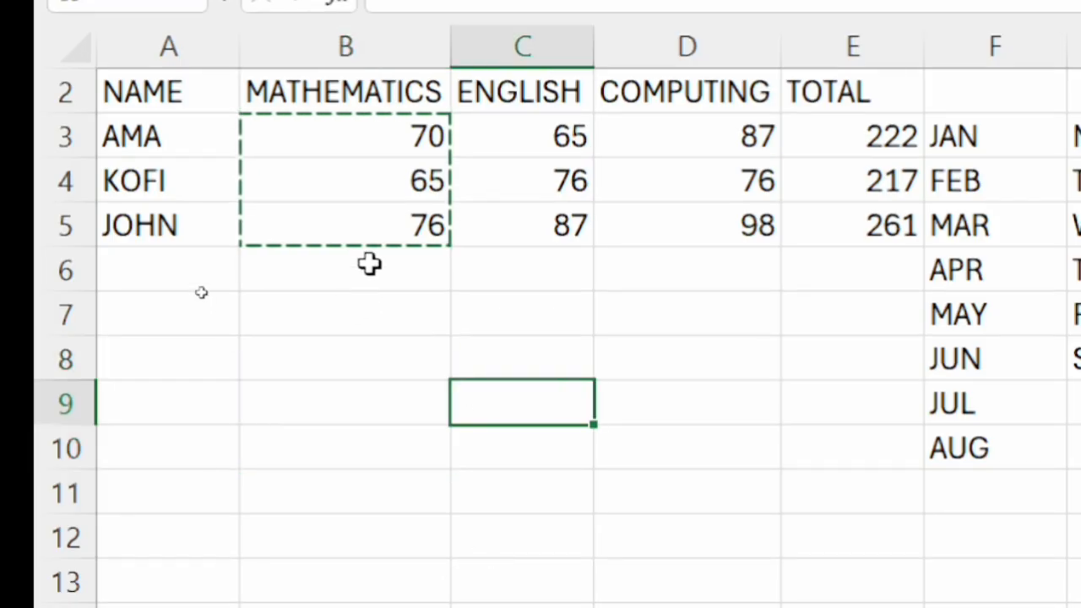
left_click(370, 279)
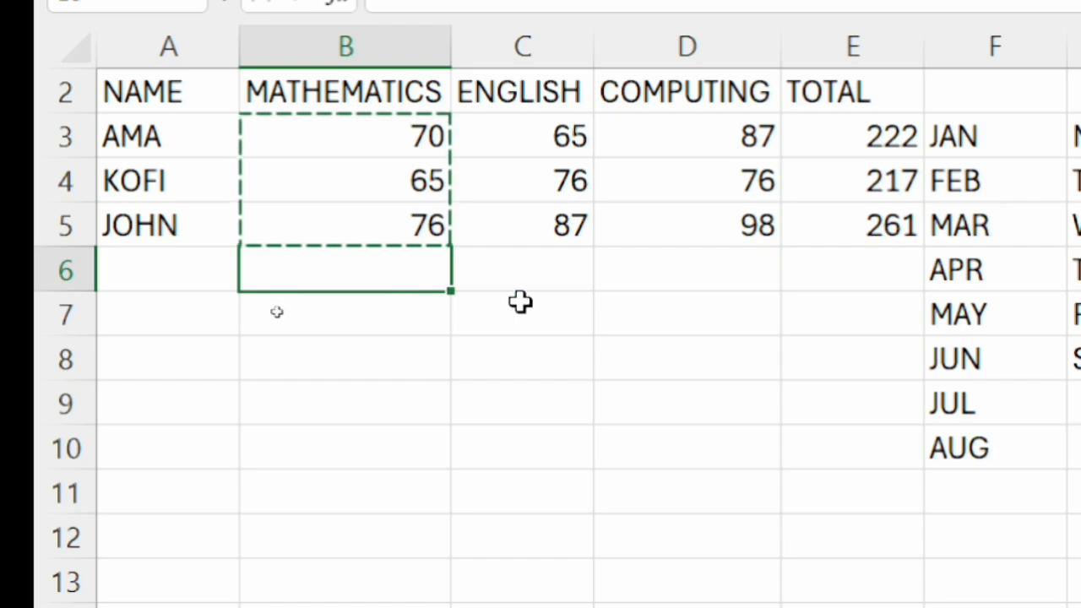
Copy the mathematics scores in B3:B5 again and paste them into B8:B10
left_click(388, 192)
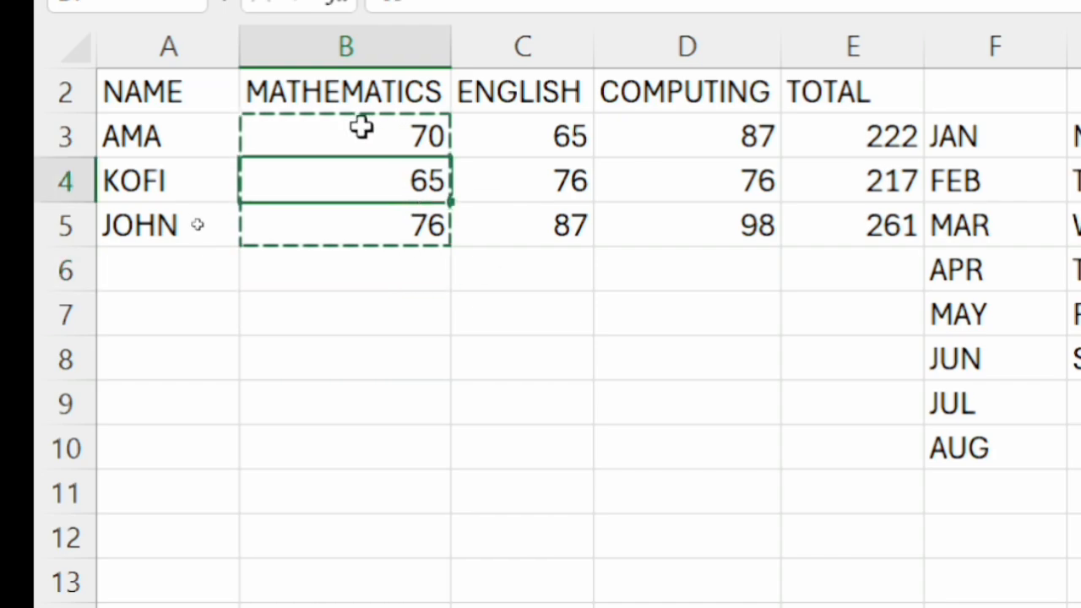
left_click_drag(362, 127, 376, 211)
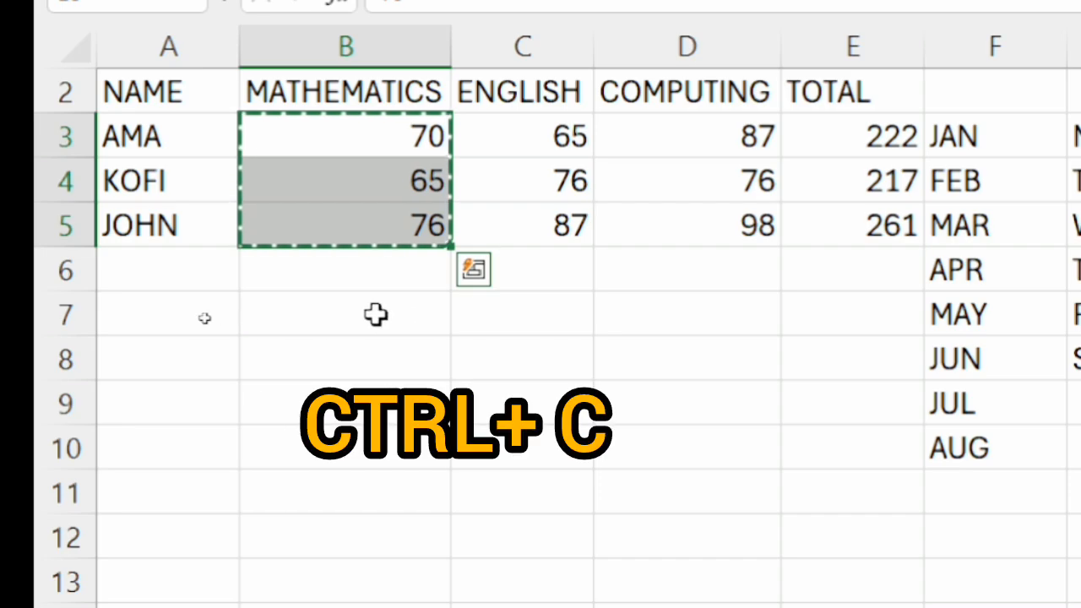
left_click(387, 357)
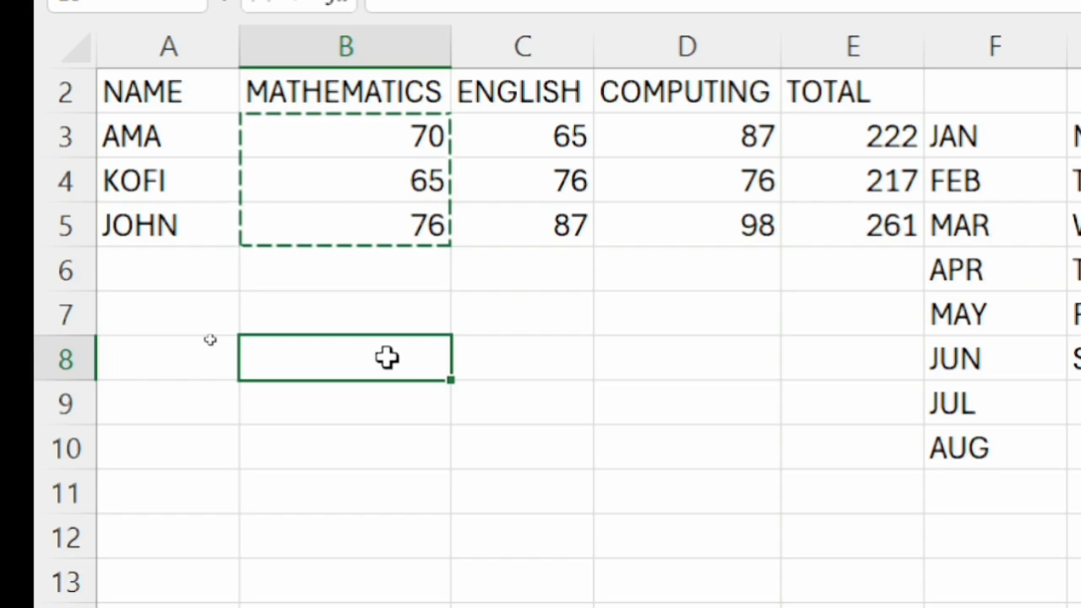
key("ctrl+v")
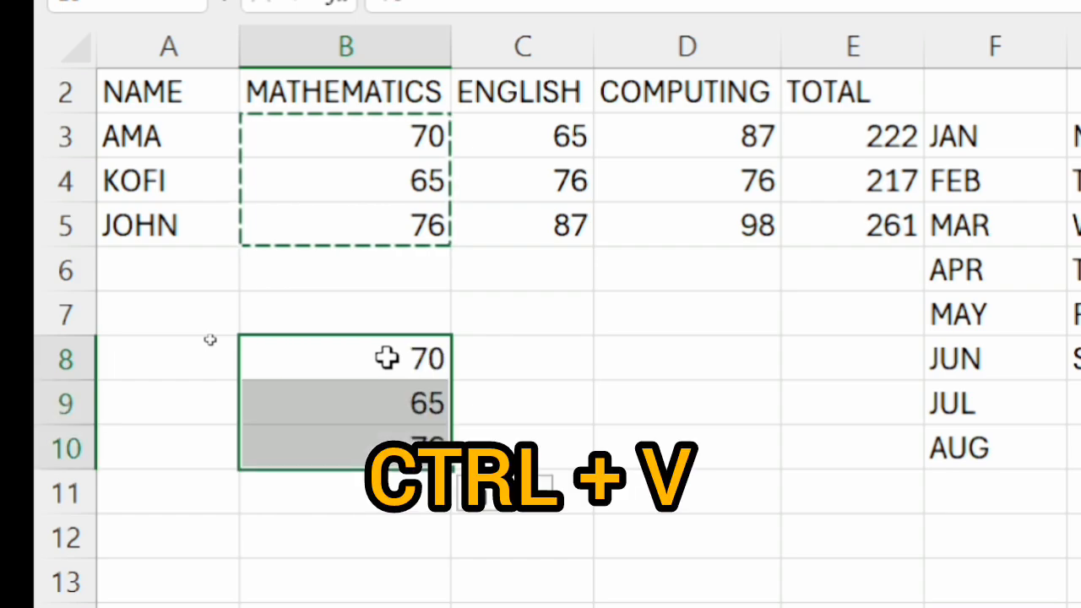
left_click(509, 350)
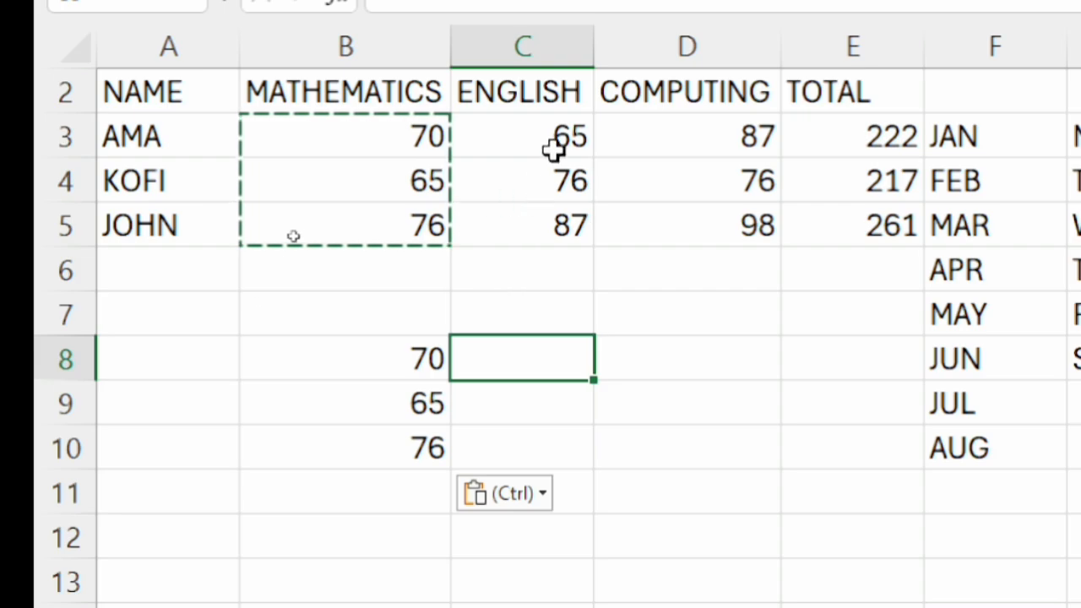
Undo the second paste of the scores, clearing B8:B10
left_click(513, 130)
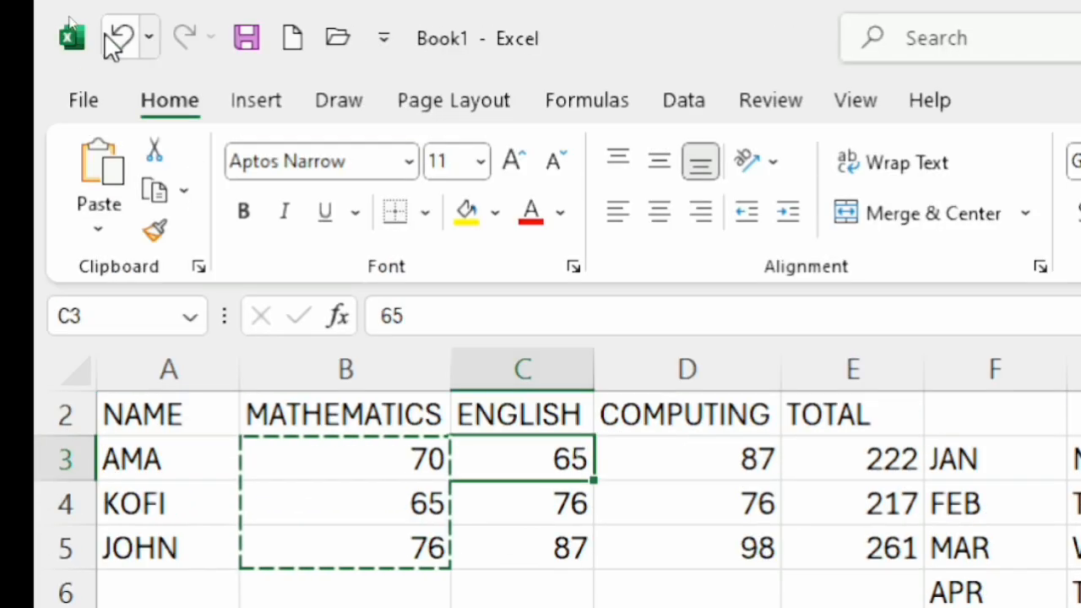
left_click(117, 38)
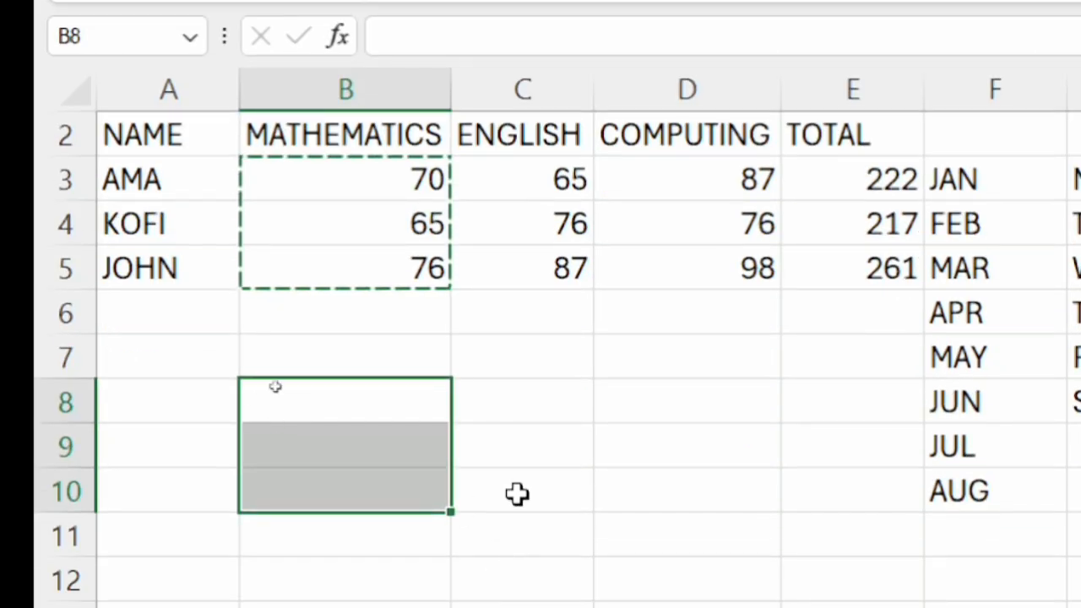
left_click(517, 494)
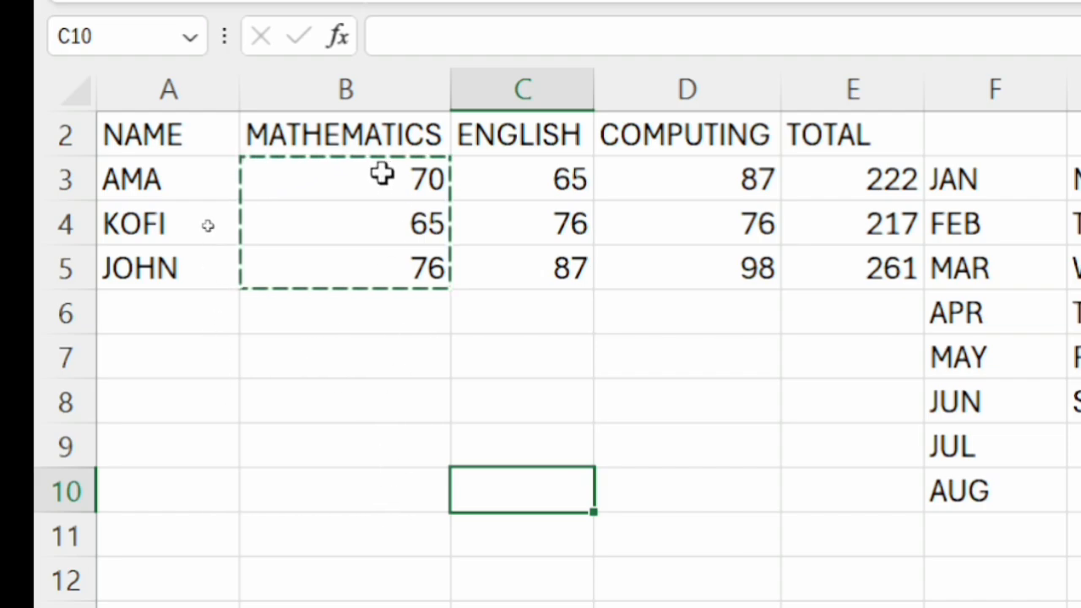
Cut the mathematics scores in B3:B5 and paste them into column B starting at cell B8
left_click_drag(381, 179, 391, 258)
key("ctrl+v")
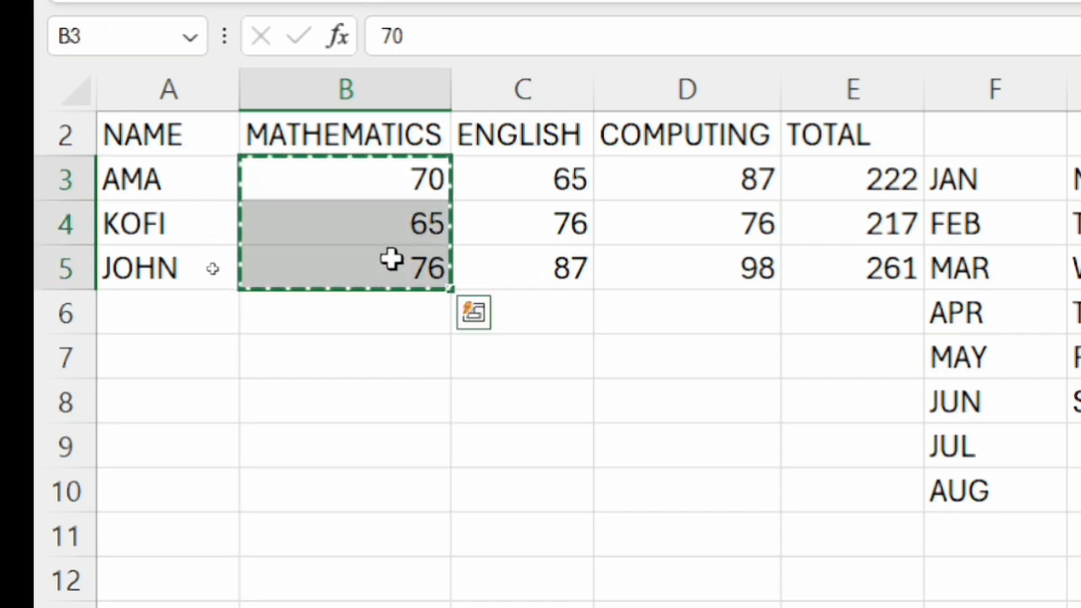
right_click(360, 192)
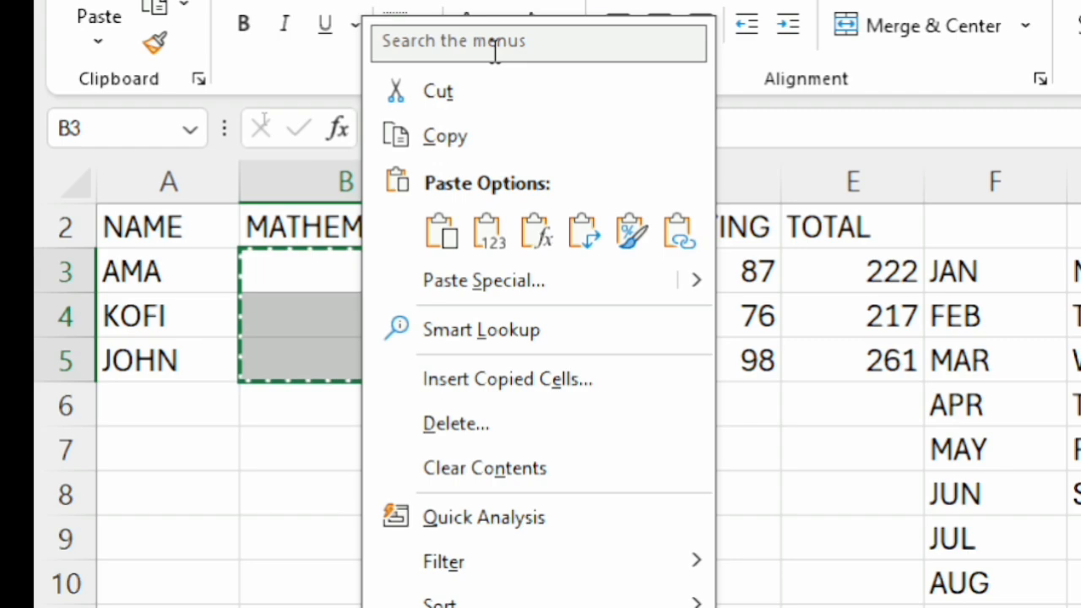
left_click(472, 103)
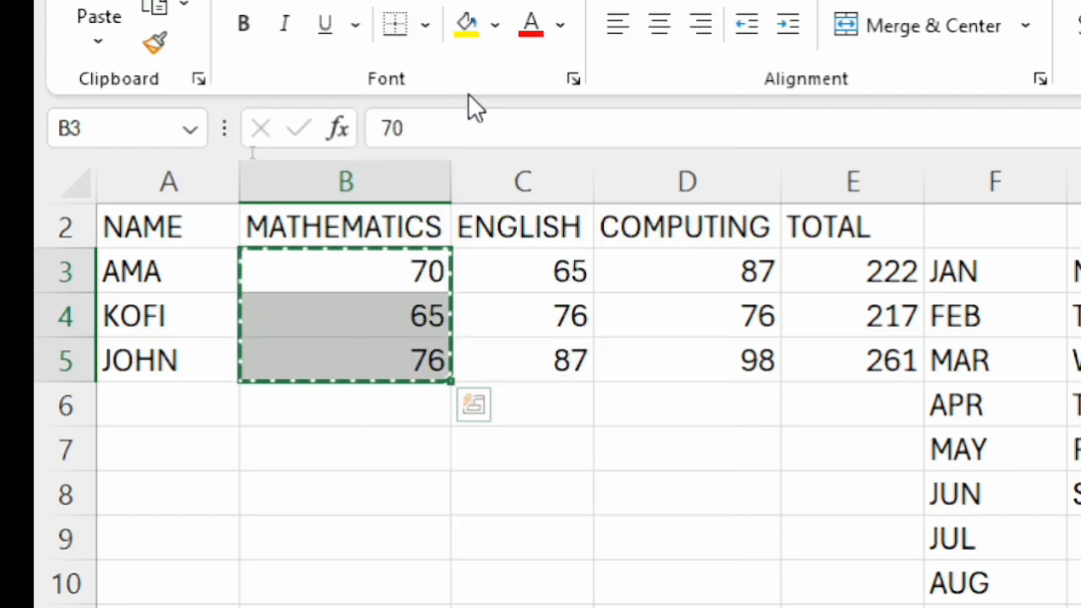
left_click(306, 507)
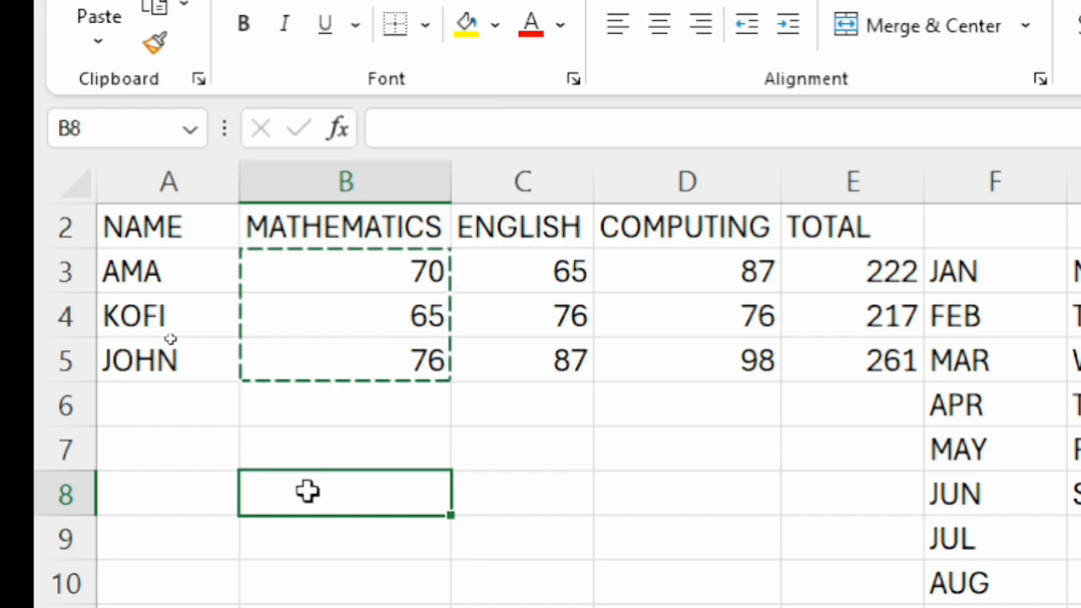
right_click(308, 493)
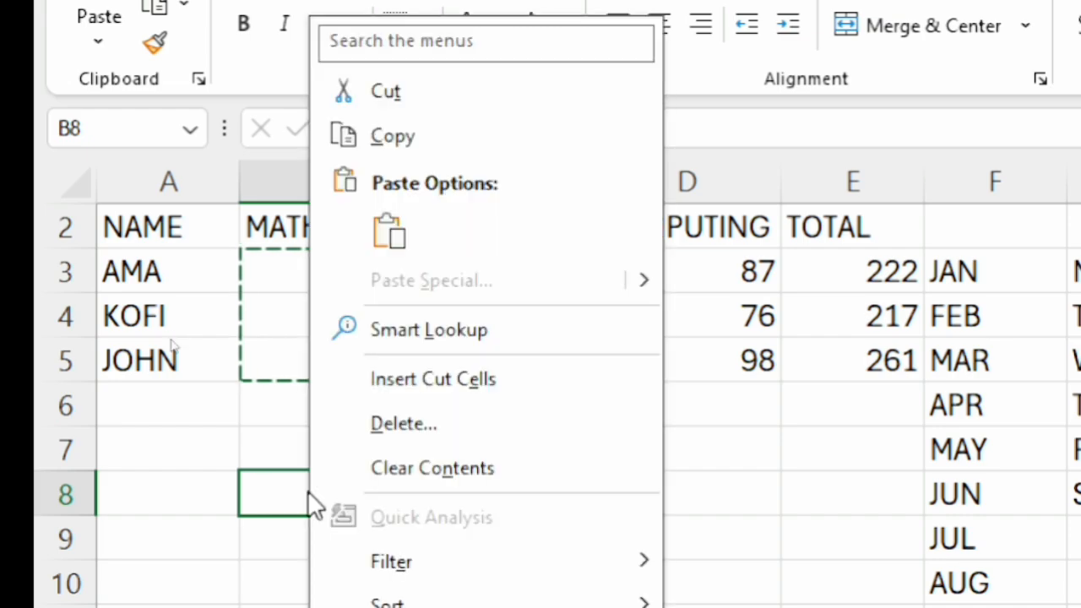
left_click(389, 233)
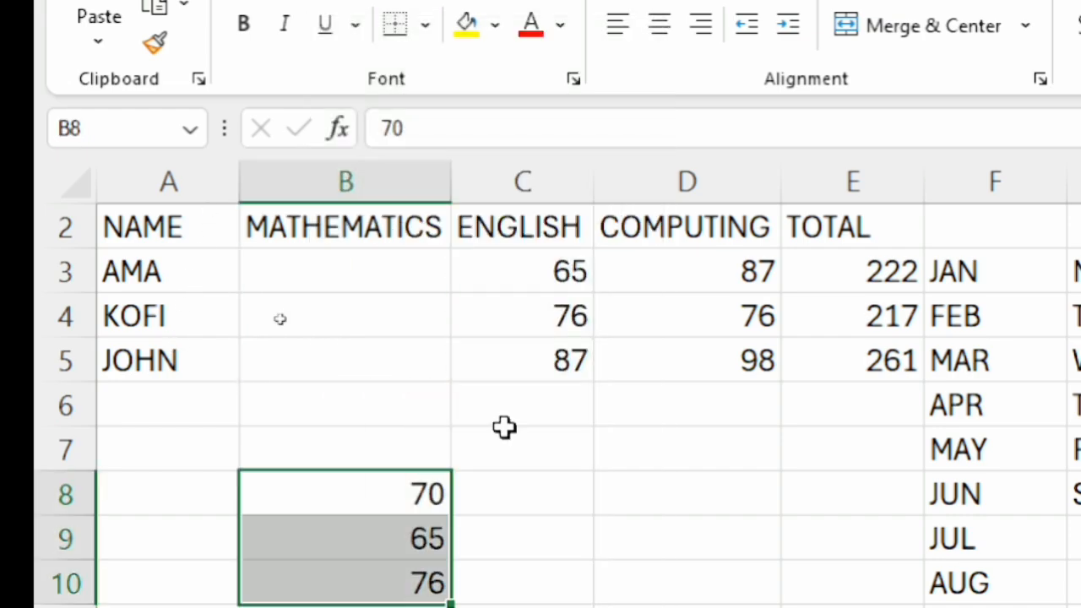
left_click(559, 476)
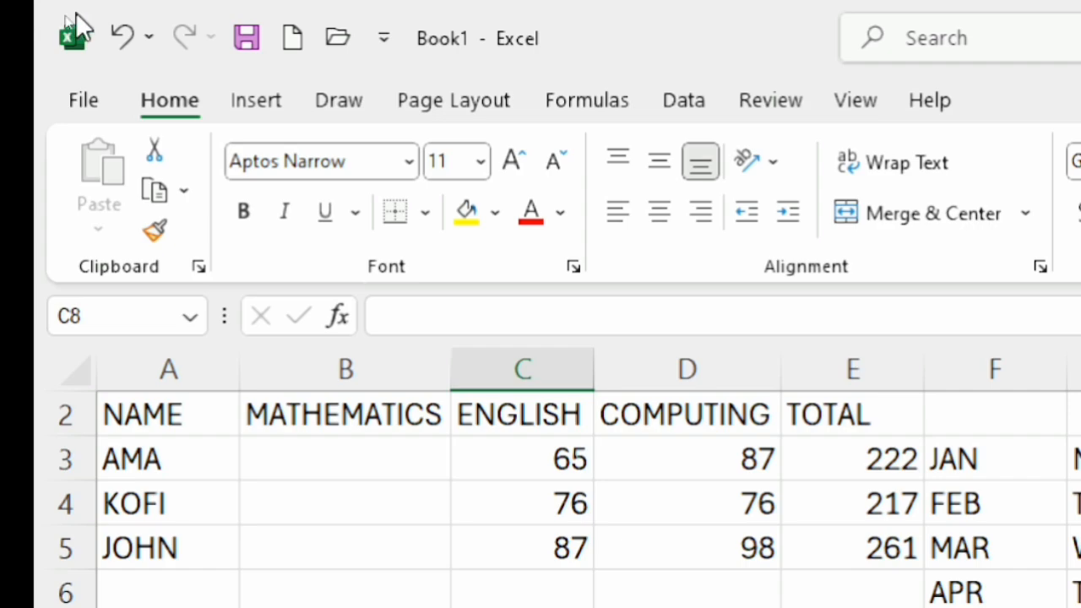
Undo the move of the mathematics scores to B8:B10
left_click(119, 36)
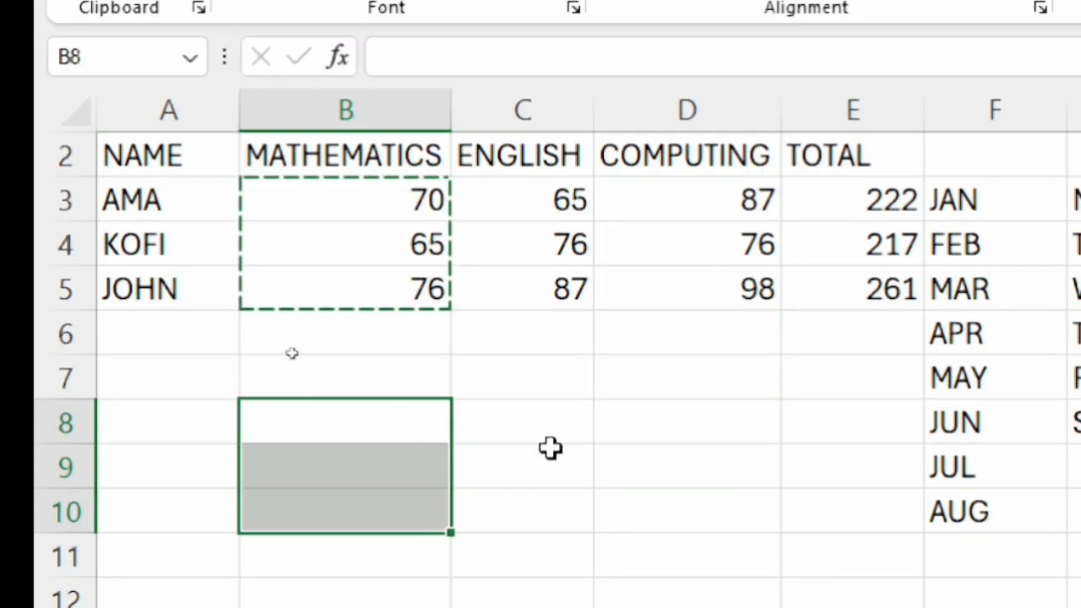
left_click(549, 452)
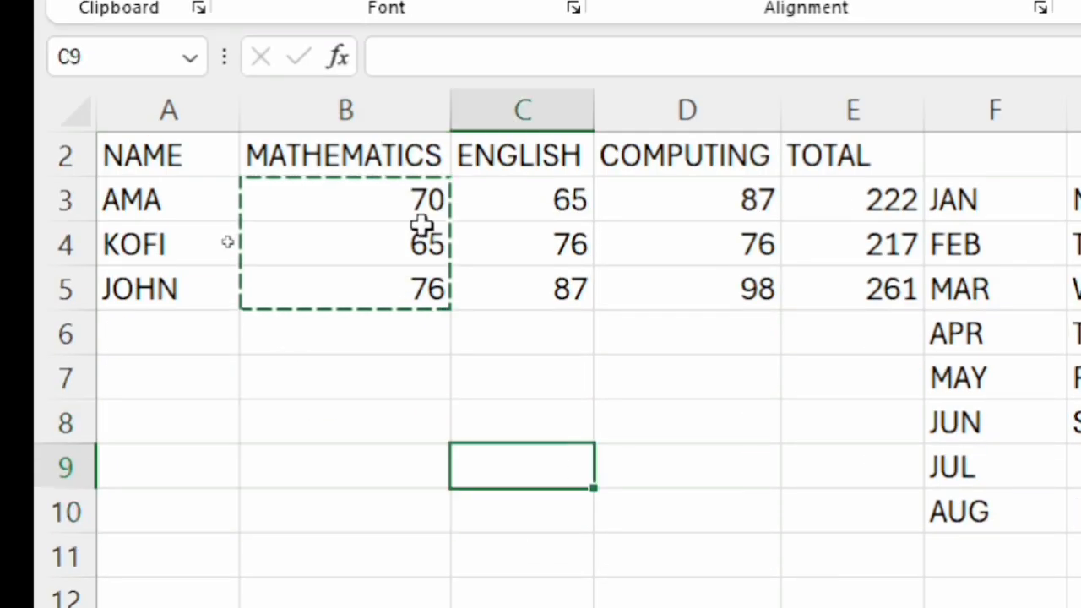
Move the mathematics scores from B3:B5 to B7:B9 by cutting and pasting them
left_click_drag(396, 203, 406, 292)
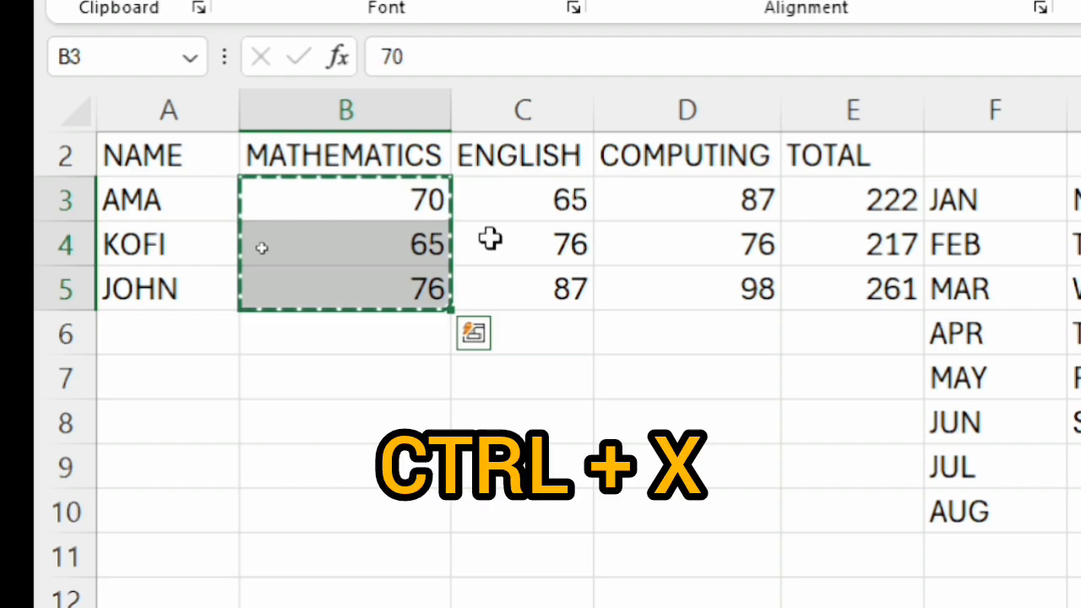
left_click(372, 385)
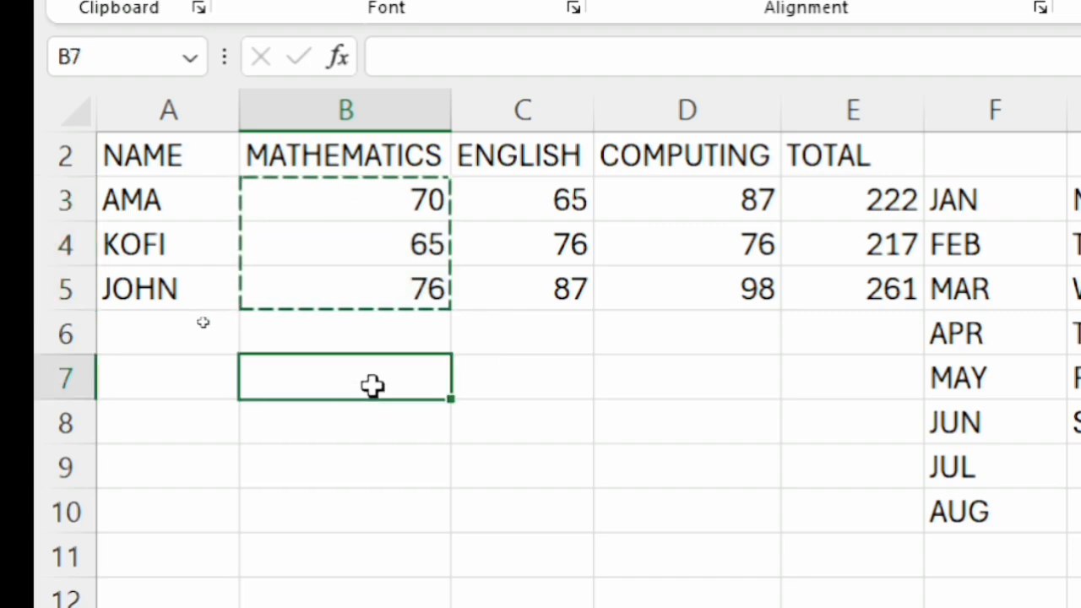
key("ctrl+v")
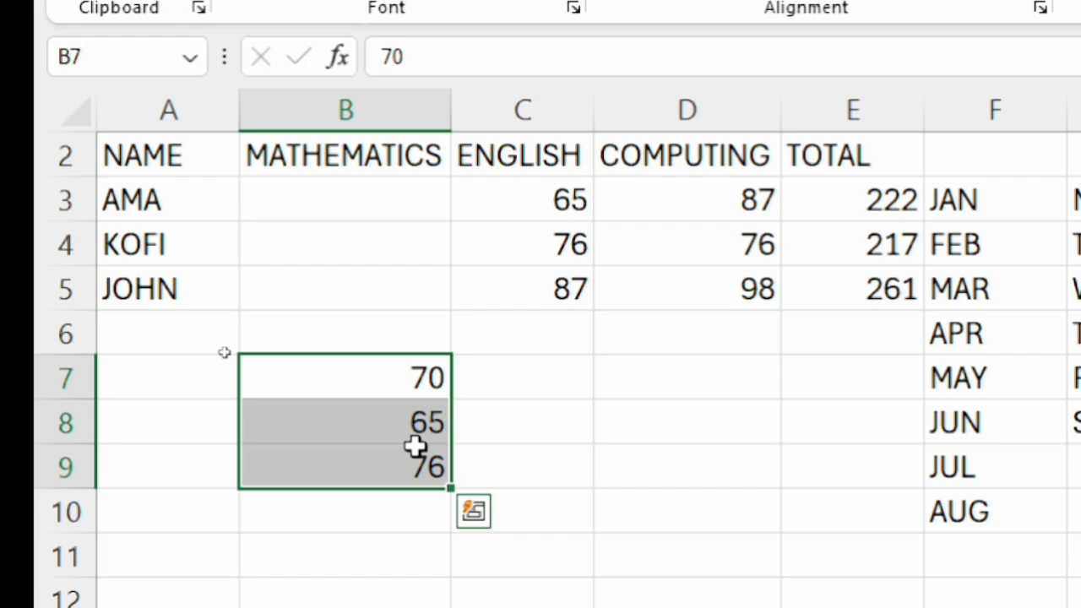
left_click(504, 369)
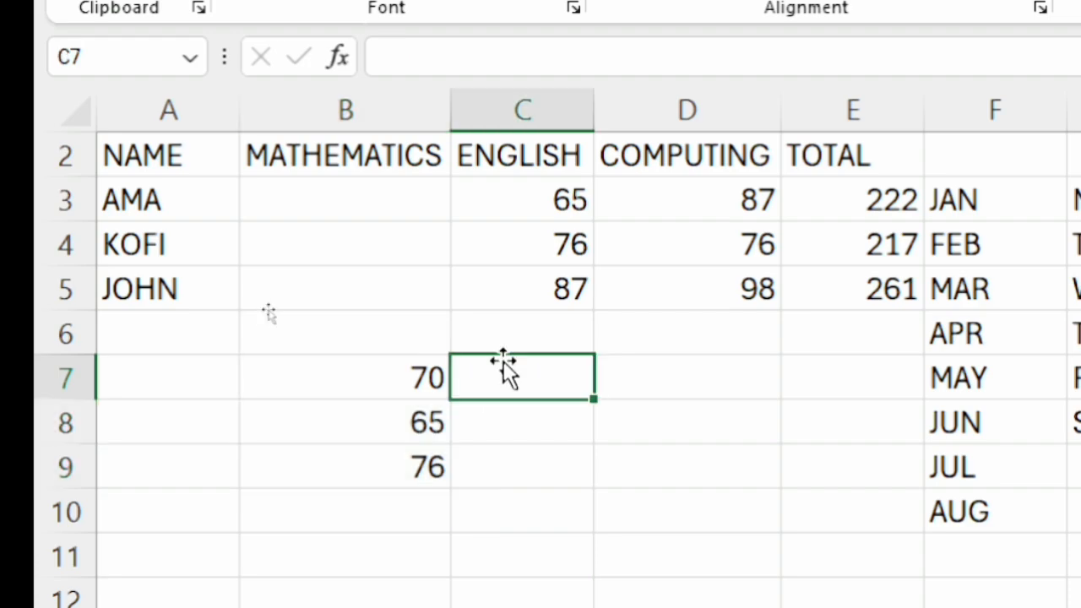